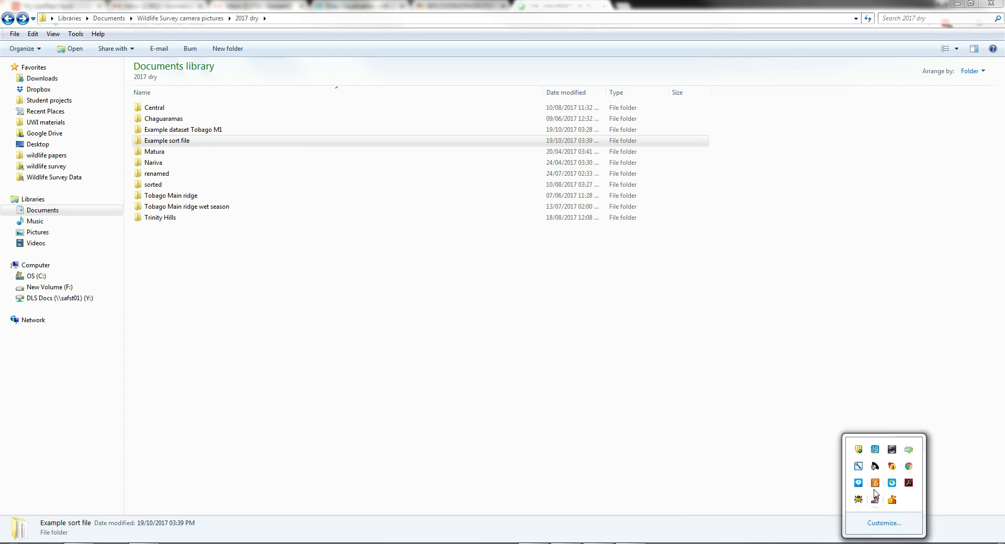
{"action": "right_click", "coordinate": [875, 498]}
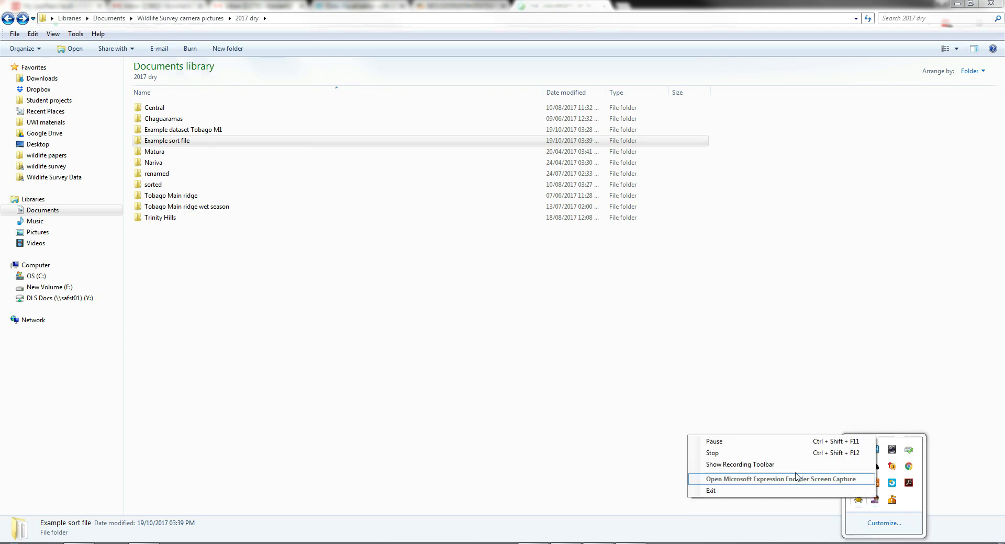
{"action": "left_click", "coordinate": [774, 465]}
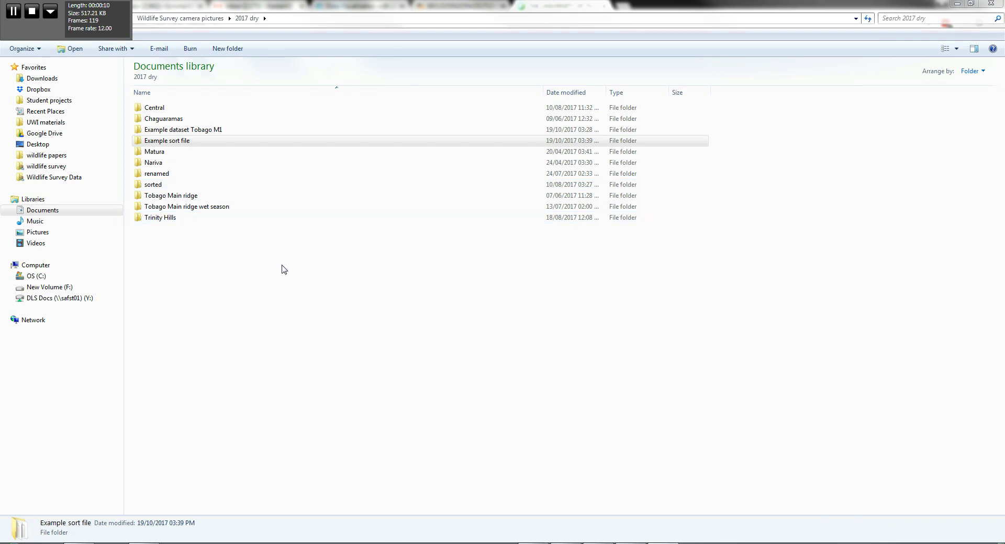
Look inside the Example sort file folder and return to the 2017 dry folder.
{"action": "left_click", "coordinate": [164, 142]}
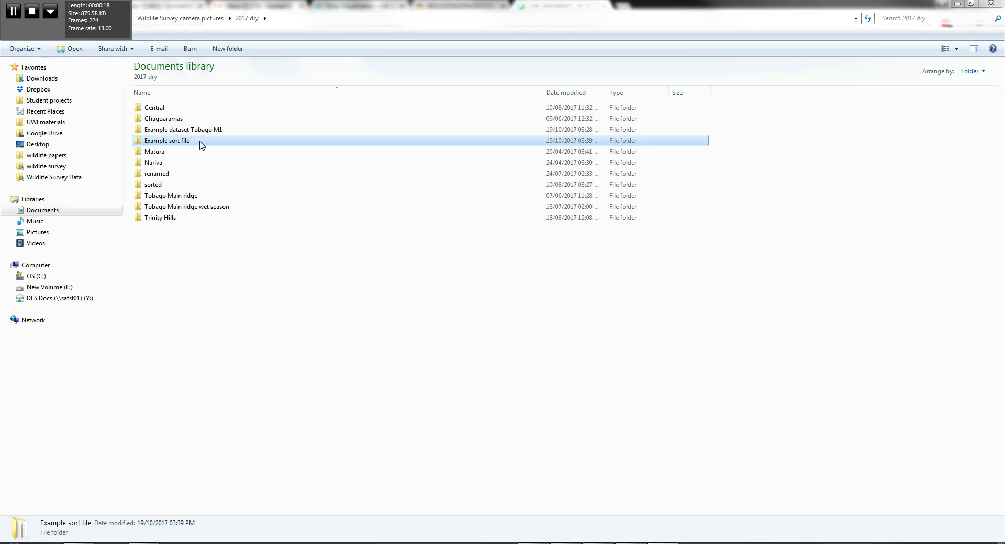
{"action": "left_click", "coordinate": [150, 141]}
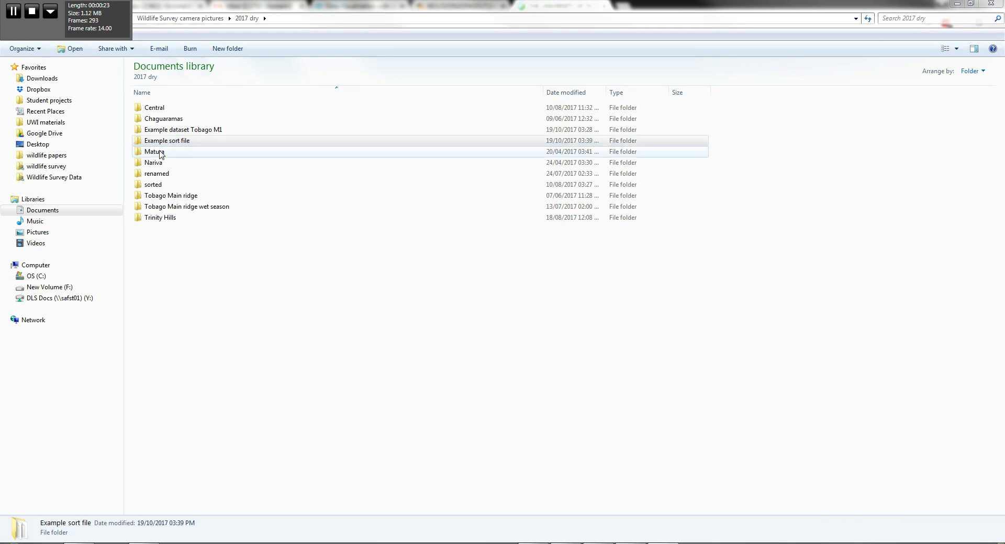
{"action": "double_click", "coordinate": [166, 143]}
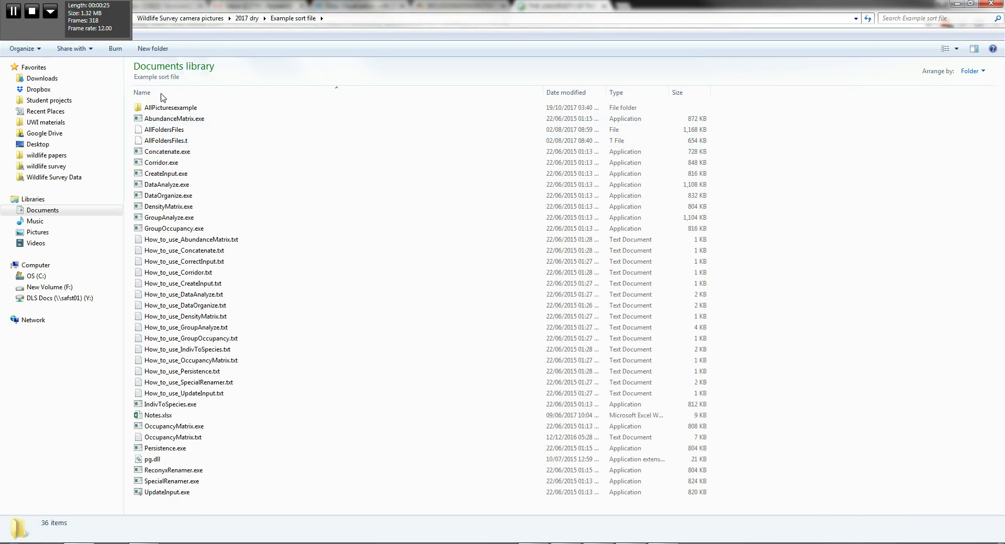
{"action": "left_click", "coordinate": [235, 17]}
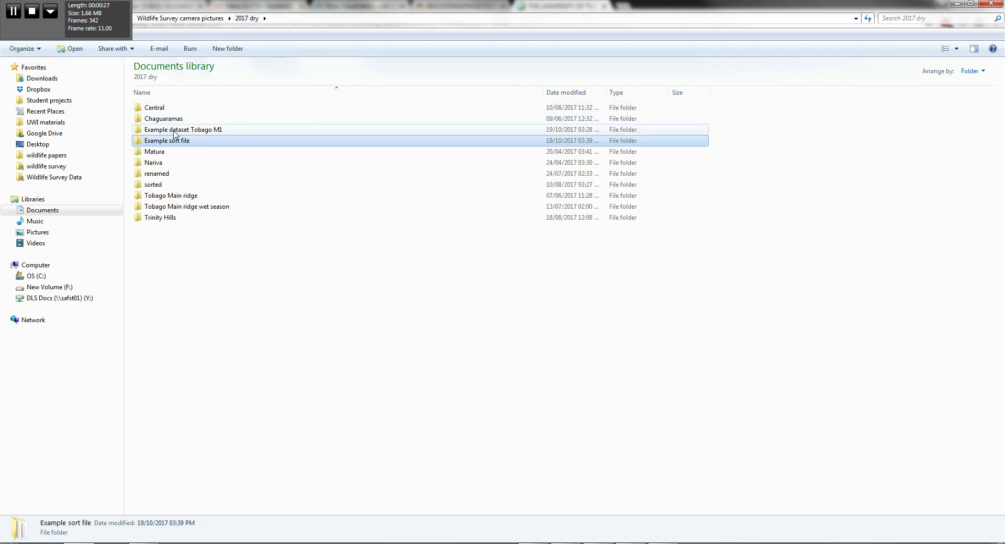
View the photo files in the MR1 folder of Example dataset Tobago M1 and return to the 2017 dry folder.
{"action": "double_click", "coordinate": [174, 130]}
{"action": "double_click", "coordinate": [160, 108]}
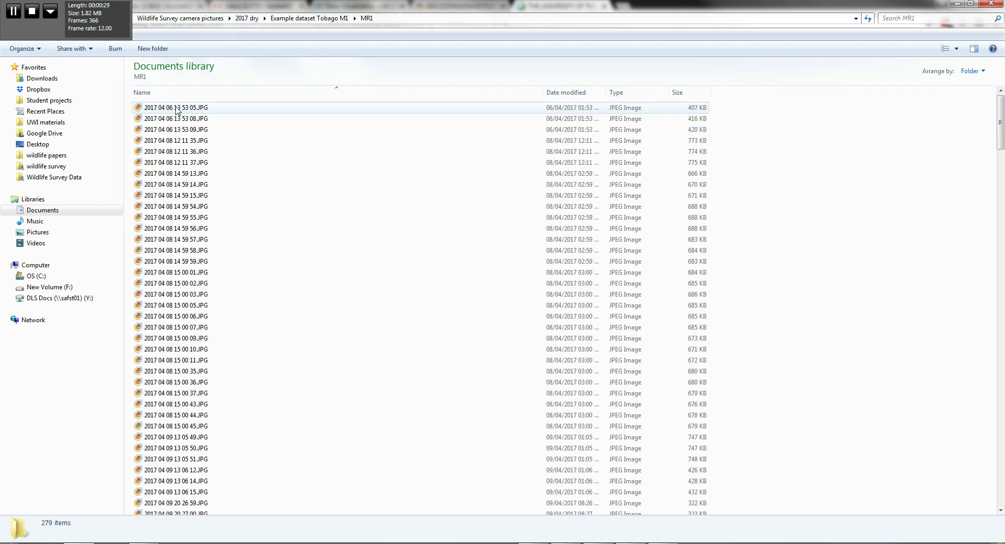
{"action": "mouse_move", "coordinate": [998, 122]}
{"action": "left_mouse_down"}
{"action": "mouse_move", "coordinate": [969, 396]}
{"action": "mouse_move", "coordinate": [973, 441]}
{"action": "mouse_move", "coordinate": [982, 112]}
{"action": "left_mouse_up"}
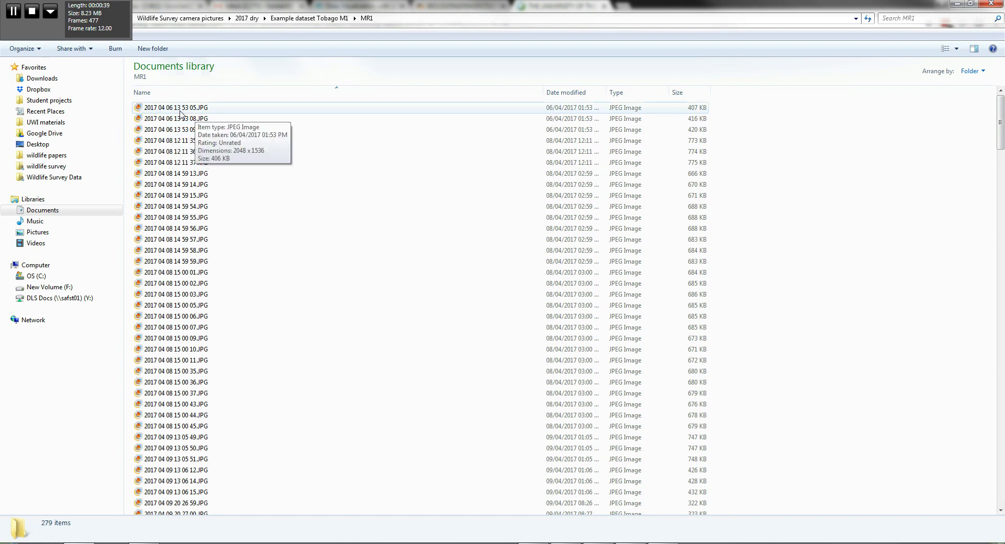
{"action": "left_click", "coordinate": [322, 18]}
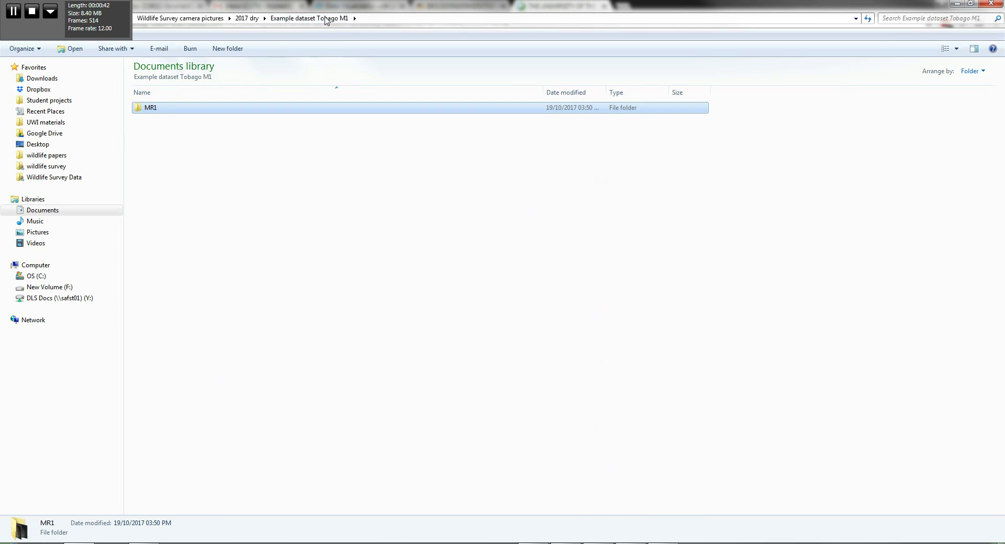
{"action": "left_click", "coordinate": [248, 18]}
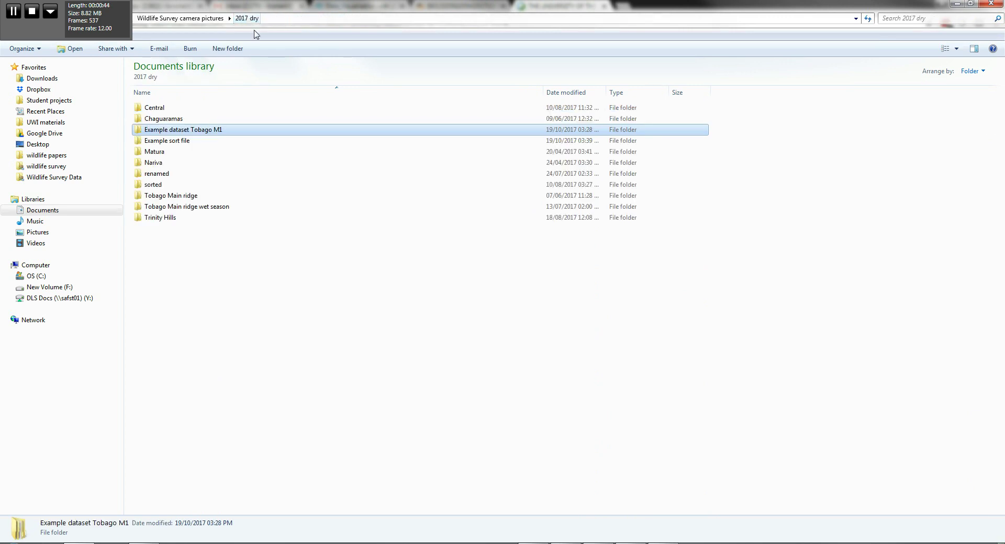
Look inside the AllPicturesexample folder of Example sort file and go back to 2017 dry.
{"action": "double_click", "coordinate": [167, 141]}
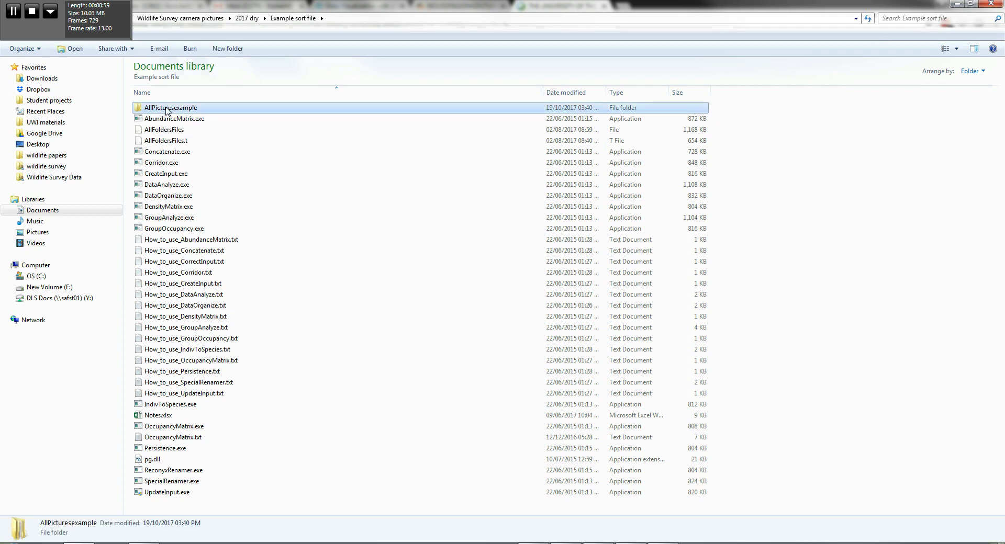
{"action": "double_click", "coordinate": [167, 109]}
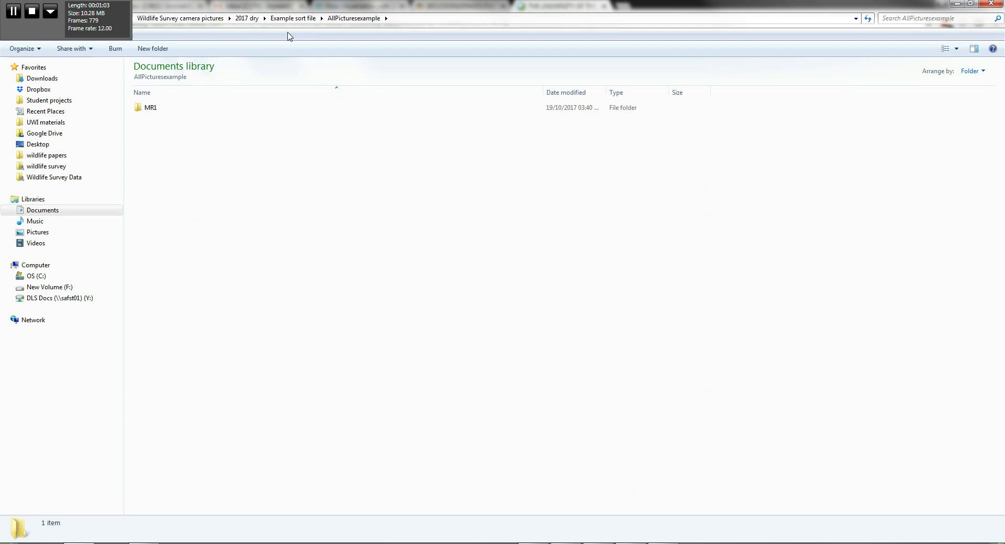
{"action": "left_click", "coordinate": [247, 18]}
Open the Example dataset Tobago M1 folder and arrange a second file window side by side with it.
{"action": "double_click", "coordinate": [165, 130]}
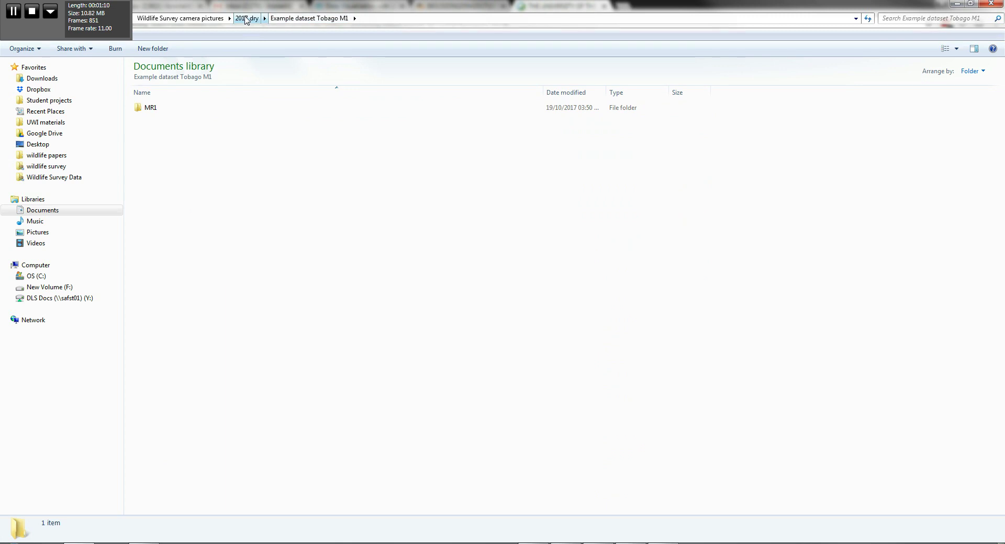
{"action": "left_click_drag", "start_coordinate": [275, 37], "coordinate": [1, 120]}
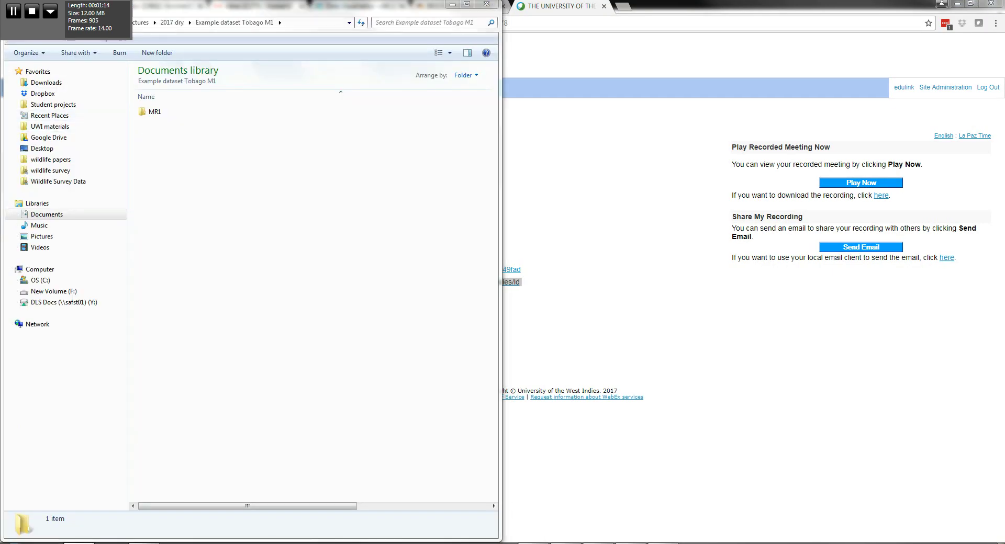
{"action": "right_click", "coordinate": [97, 541]}
{"action": "left_click", "coordinate": [63, 504]}
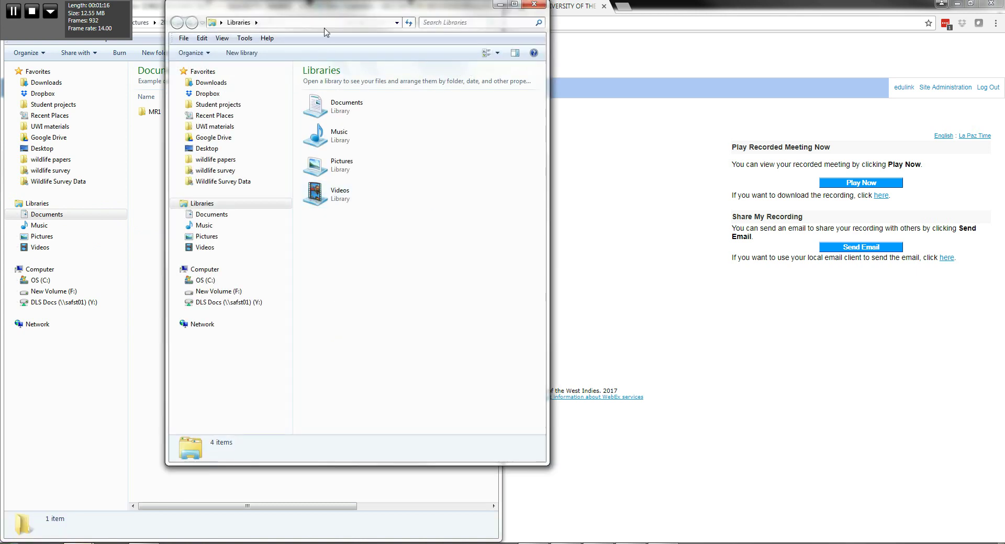
{"action": "left_click_drag", "start_coordinate": [330, 11], "coordinate": [666, 11]}
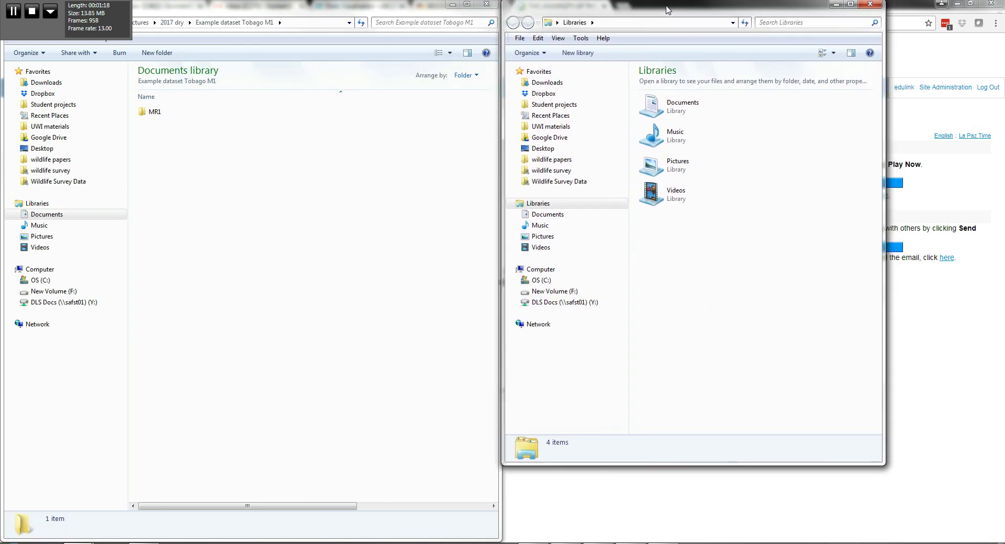
In the second file window, go through the recent places to 2017 dry and open the Example sort file folder.
{"action": "left_click", "coordinate": [576, 116]}
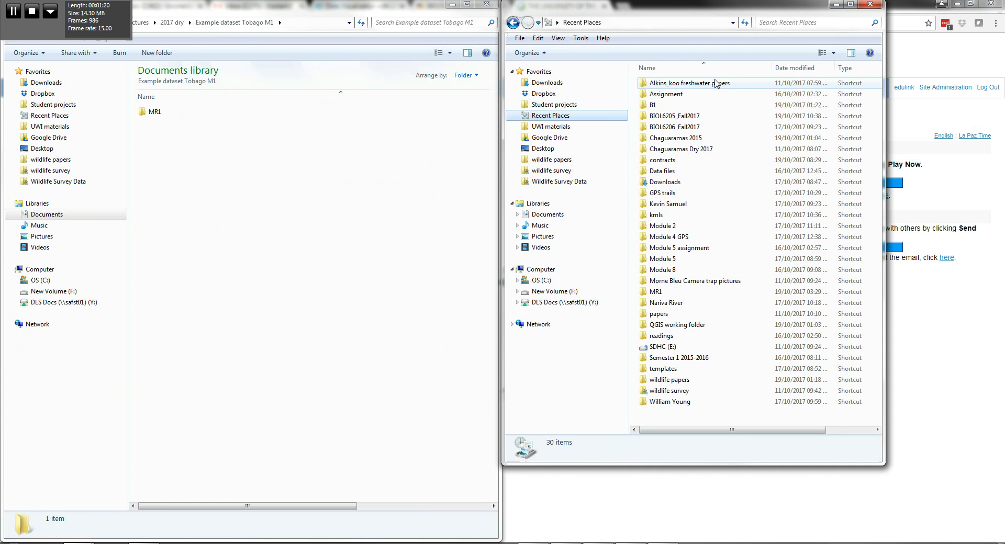
{"action": "left_click", "coordinate": [702, 69]}
{"action": "left_click", "coordinate": [706, 69]}
{"action": "left_click", "coordinate": [794, 68]}
{"action": "double_click", "coordinate": [668, 84]}
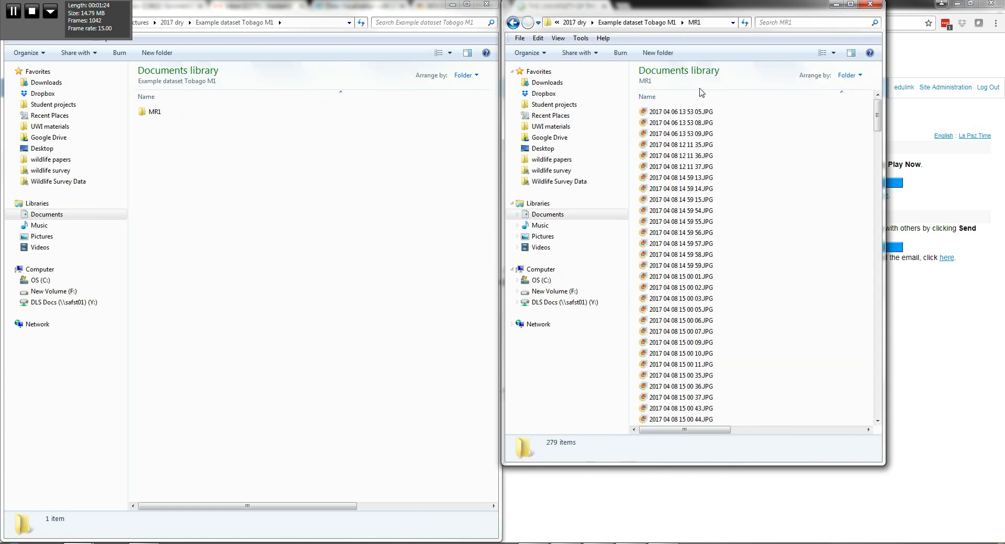
{"action": "left_click", "coordinate": [601, 23]}
{"action": "left_click", "coordinate": [574, 22]}
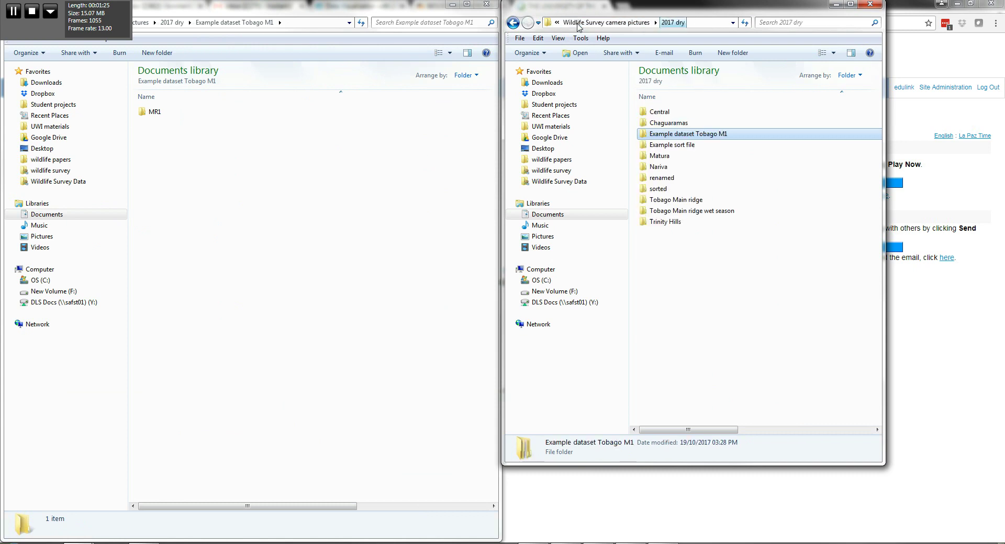
{"action": "double_click", "coordinate": [672, 146]}
Enlarge the Example sort file window to fill the free space and open the MR1 folder in the dataset window.
{"action": "left_click_drag", "start_coordinate": [719, 465], "coordinate": [720, 541]}
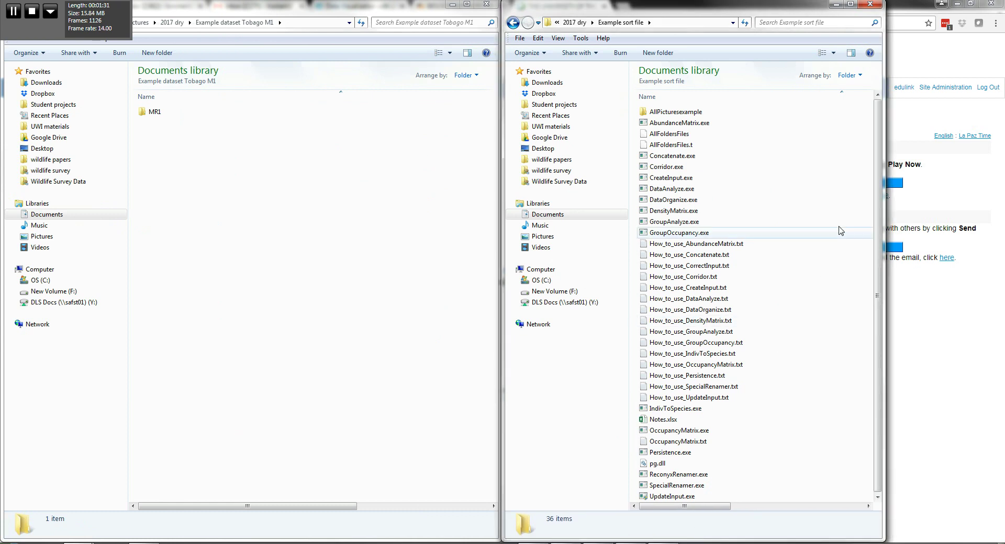
{"action": "left_click_drag", "start_coordinate": [884, 220], "coordinate": [989, 207]}
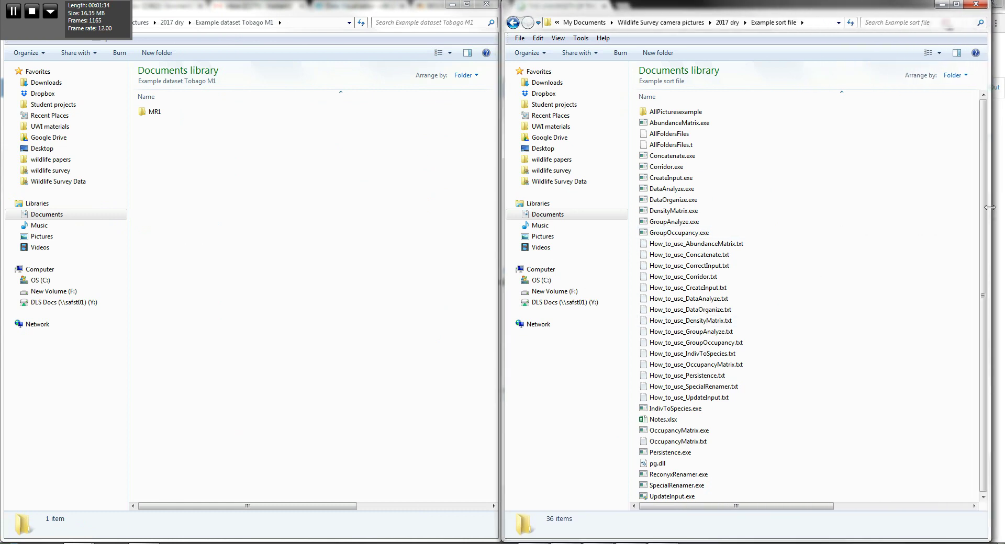
{"action": "double_click", "coordinate": [154, 112]}
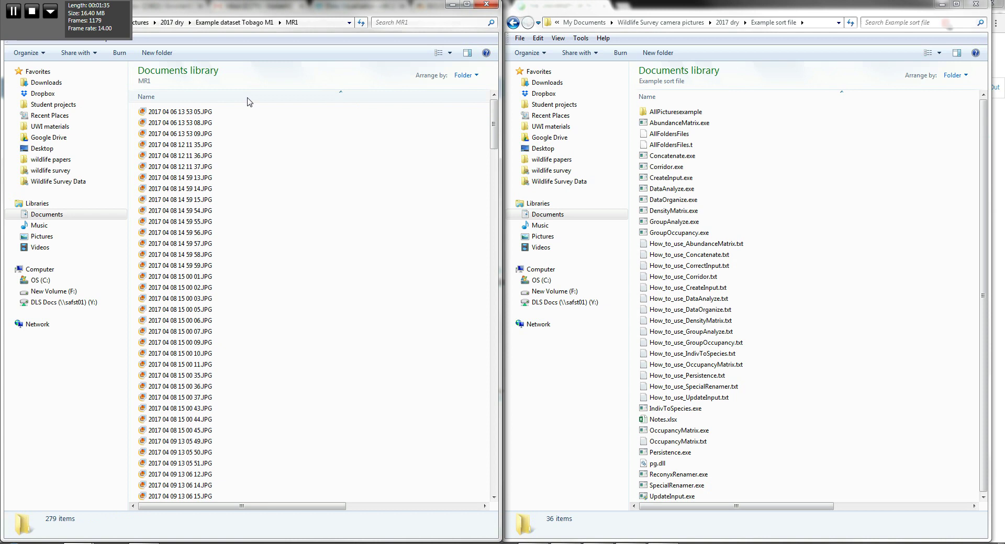
Look into AllPicturesexample and go back up through Example sort file to the 2017 dry folder.
{"action": "double_click", "coordinate": [663, 112]}
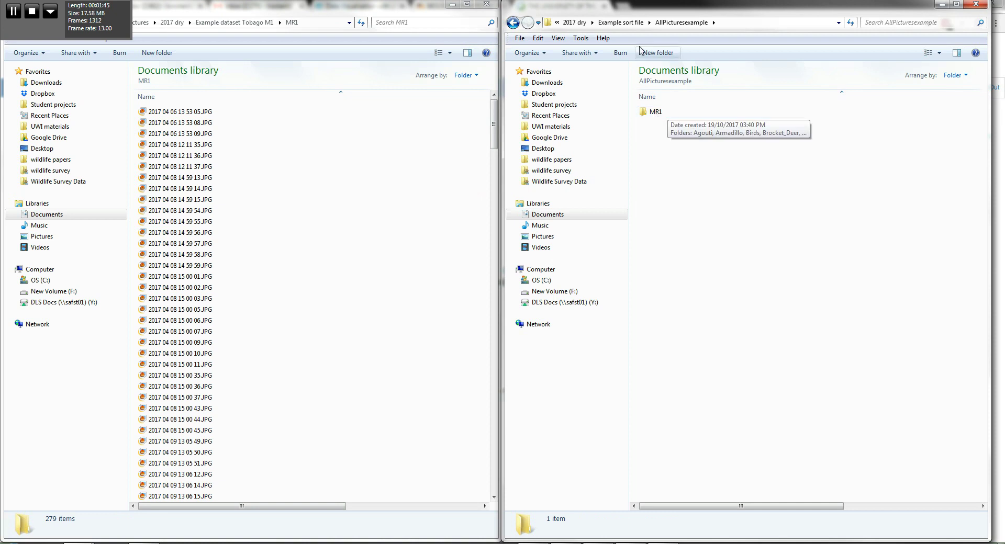
{"action": "key", "text": "BackSpace"}
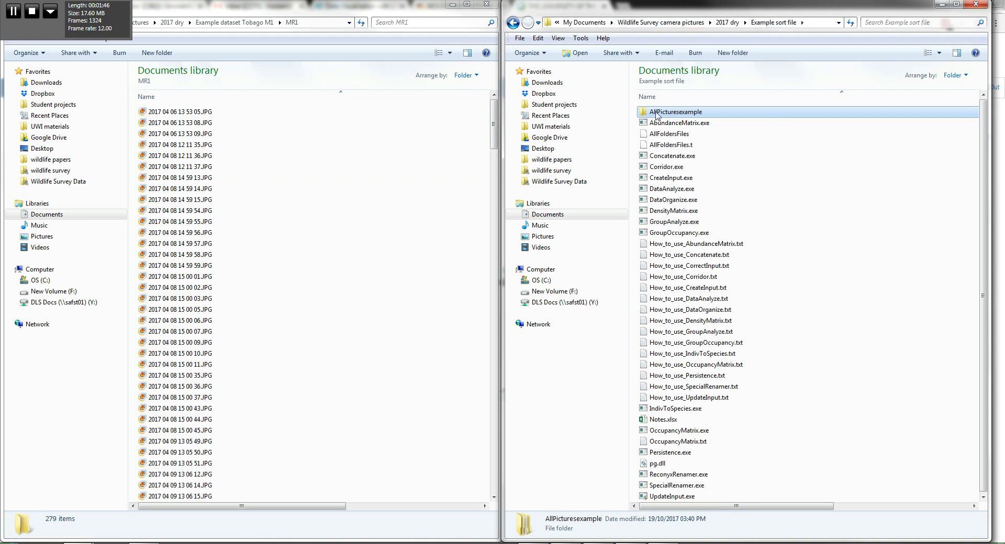
{"action": "left_click", "coordinate": [732, 23]}
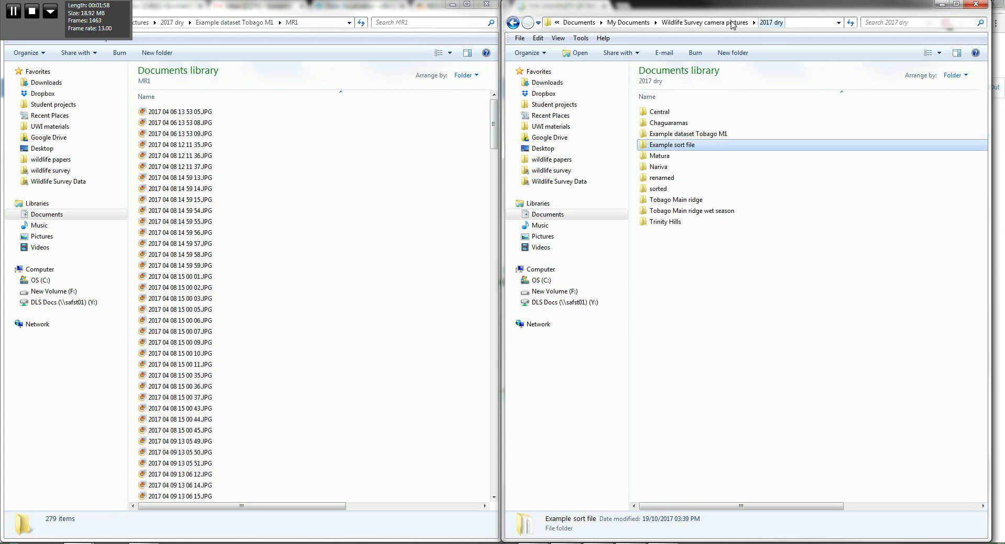
Open the MR1 folder inside AllPicturesexample of Example sort file, with the species folders.
{"action": "double_click", "coordinate": [673, 142]}
{"action": "left_click", "coordinate": [681, 112]}
{"action": "double_click", "coordinate": [678, 113]}
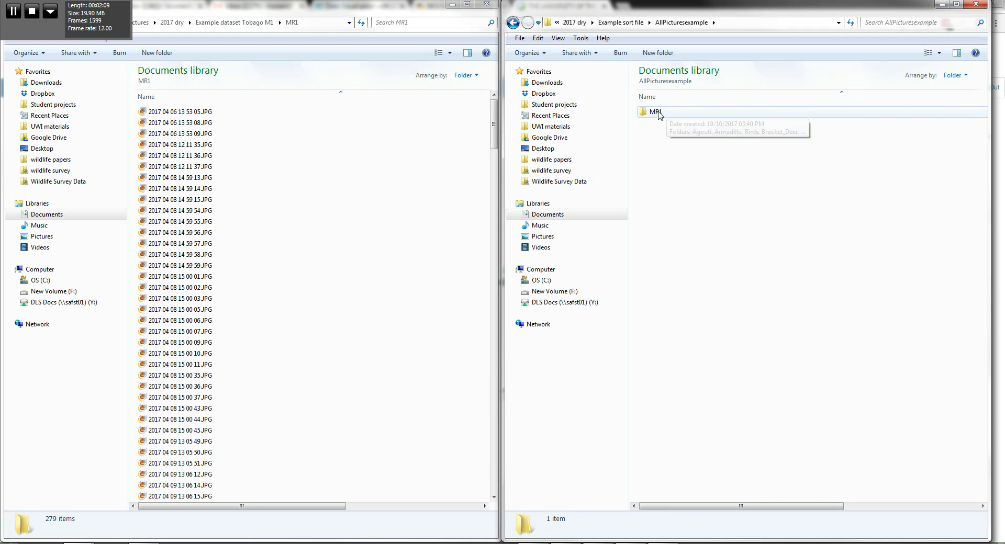
{"action": "double_click", "coordinate": [655, 112]}
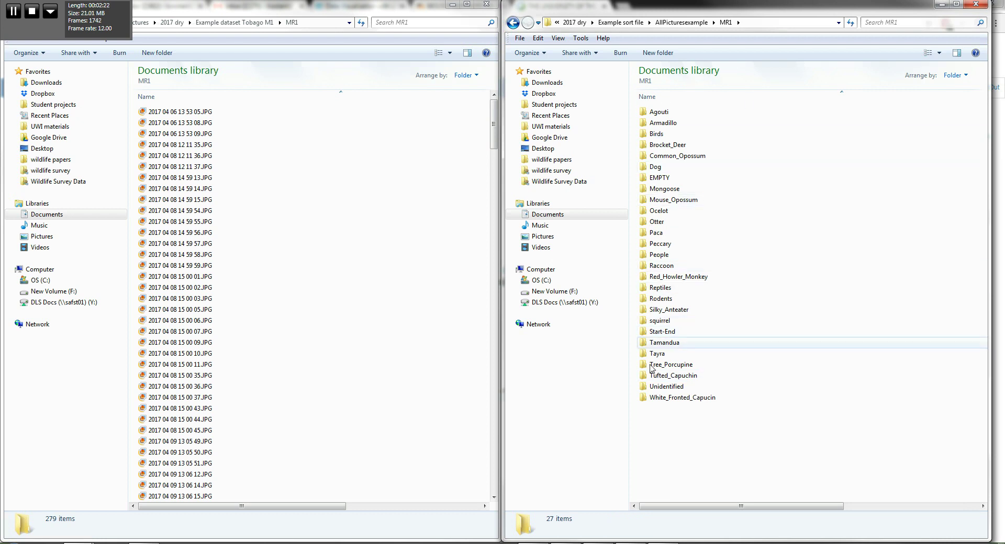
Look at the numbered subfolders of the Agouti folder and return to the MR1 species folders.
{"action": "left_click", "coordinate": [662, 113]}
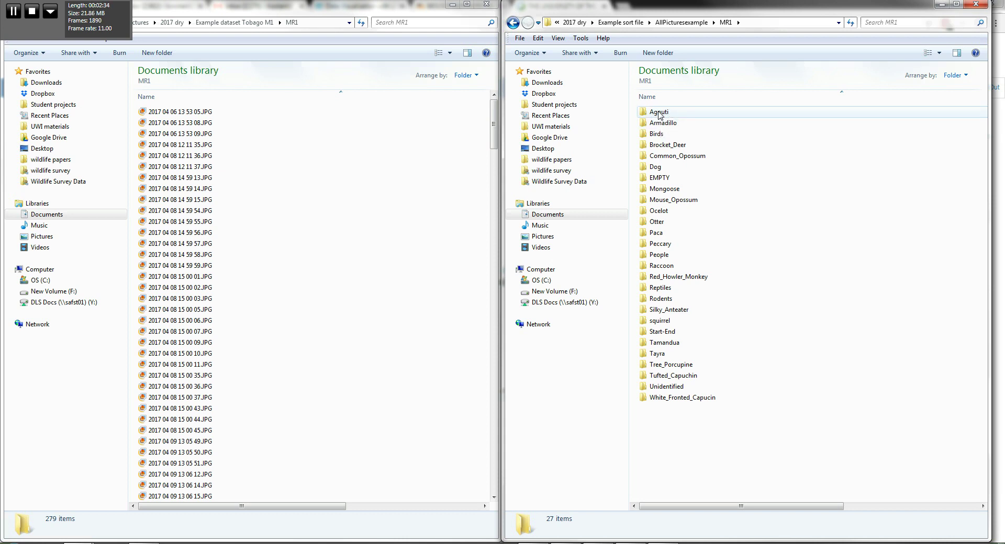
{"action": "double_click", "coordinate": [658, 112]}
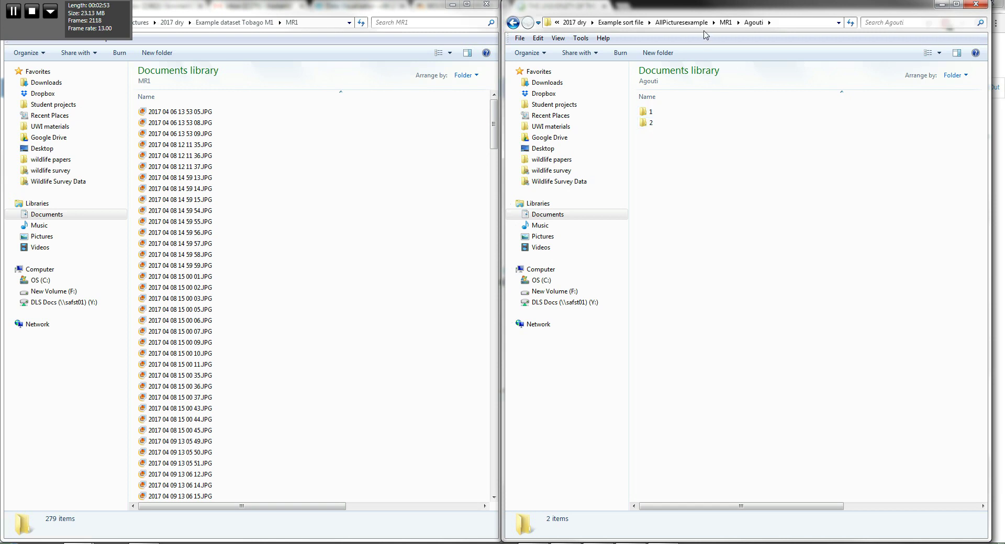
{"action": "left_click", "coordinate": [685, 22]}
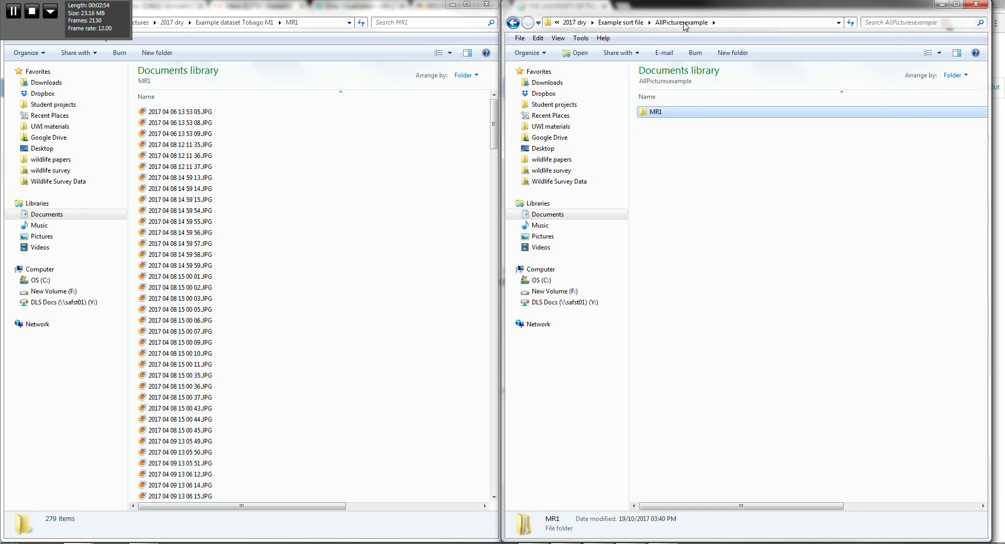
{"action": "double_click", "coordinate": [654, 112]}
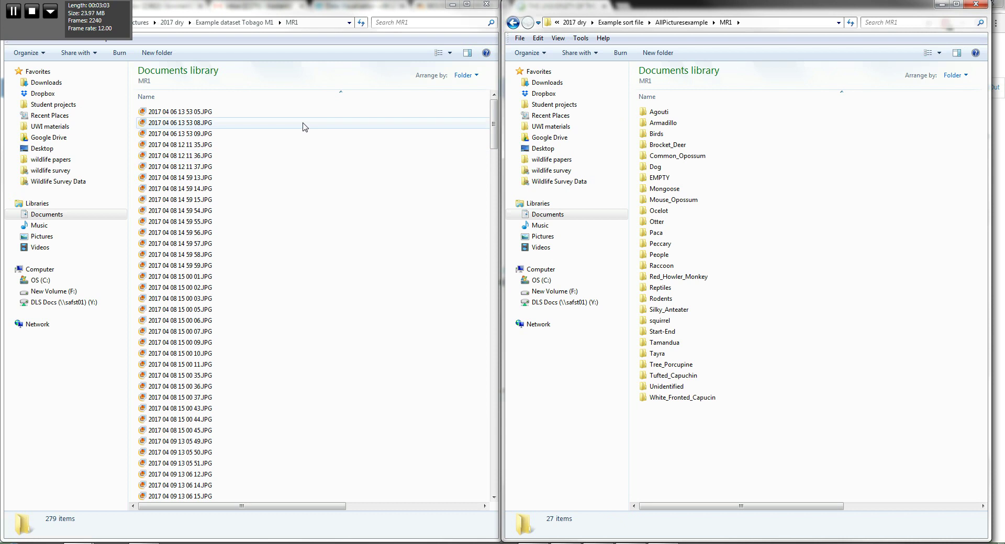
Display the photos of the dataset's MR1 folder as large thumbnails.
{"action": "left_click", "coordinate": [450, 53]}
{"action": "left_click", "coordinate": [492, 9]}
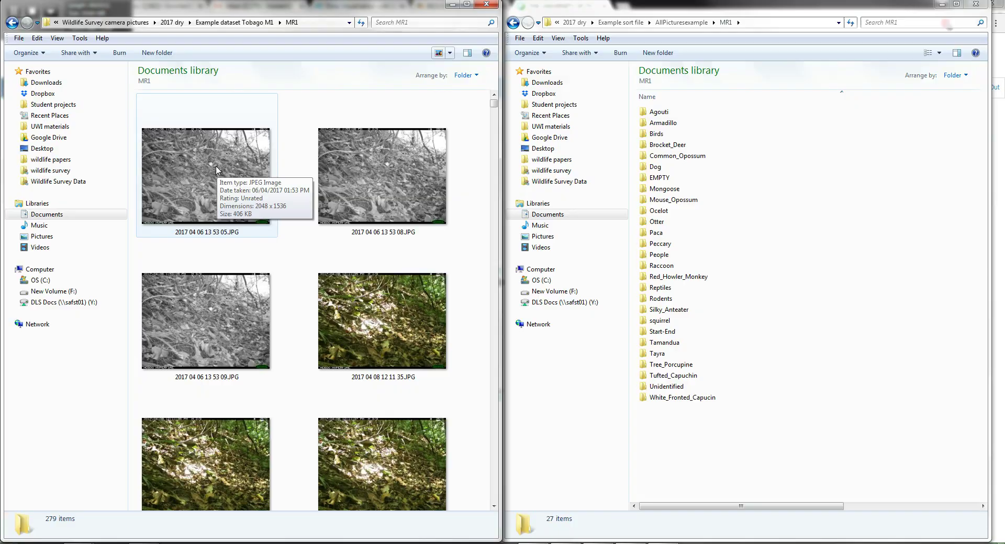
{"action": "double_click", "coordinate": [217, 170]}
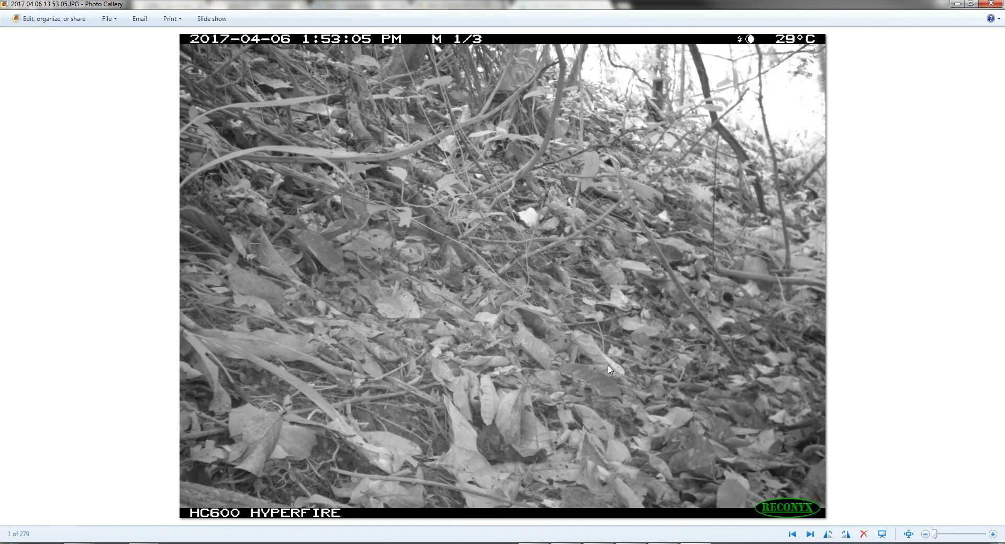
{"action": "left_click", "coordinate": [809, 534]}
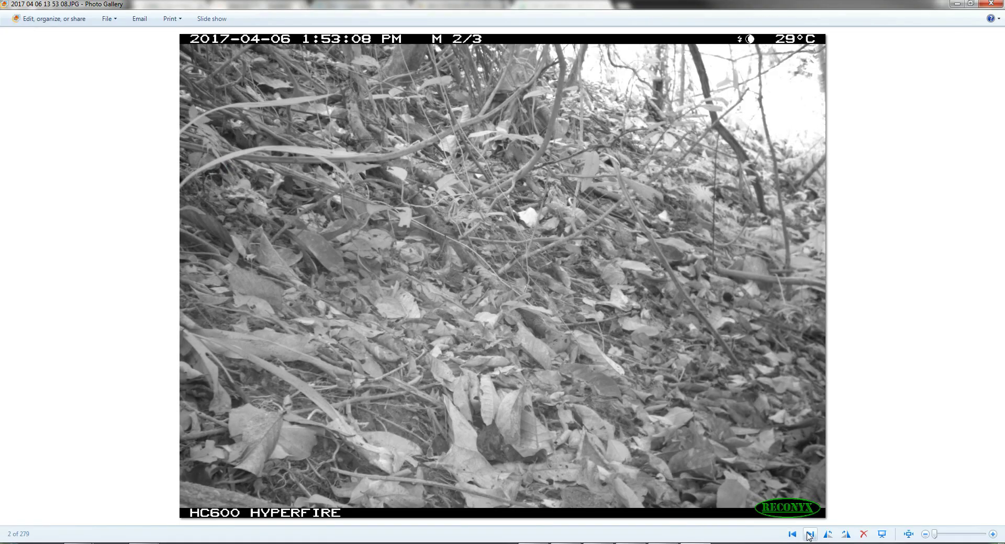
{"action": "left_click", "coordinate": [809, 534]}
{"action": "left_click", "coordinate": [809, 535]}
{"action": "left_click", "coordinate": [810, 534]}
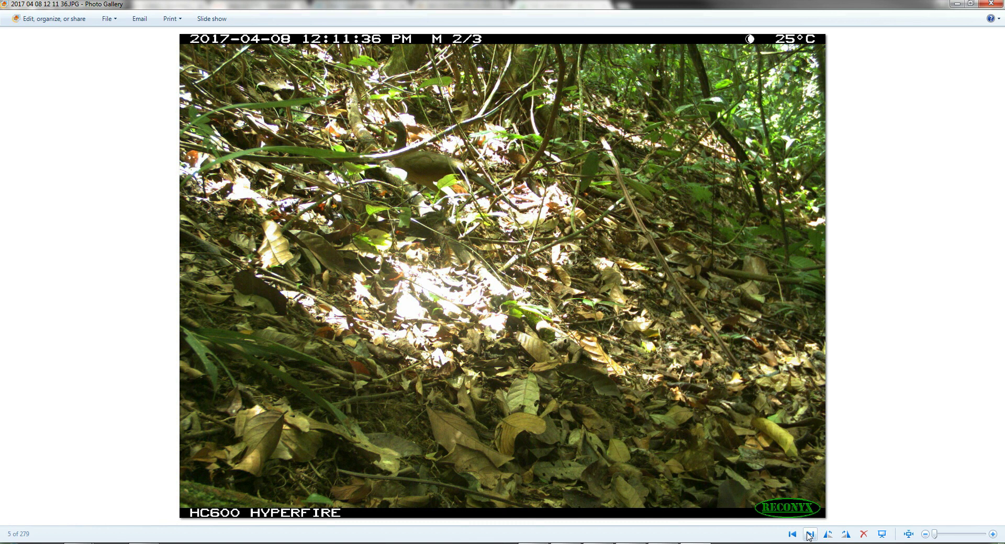
{"action": "left_click", "coordinate": [792, 534]}
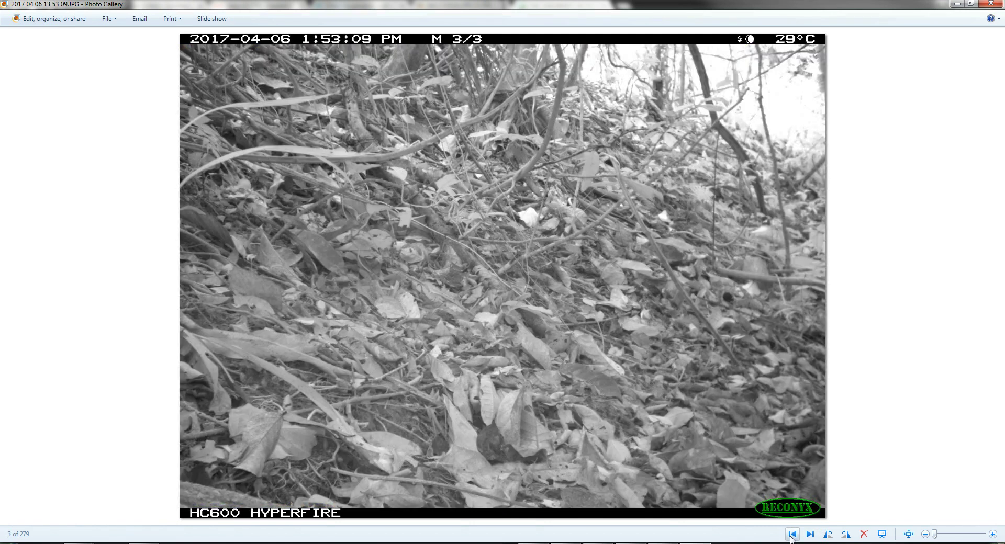
{"action": "left_click", "coordinate": [792, 535]}
{"action": "left_click", "coordinate": [792, 534]}
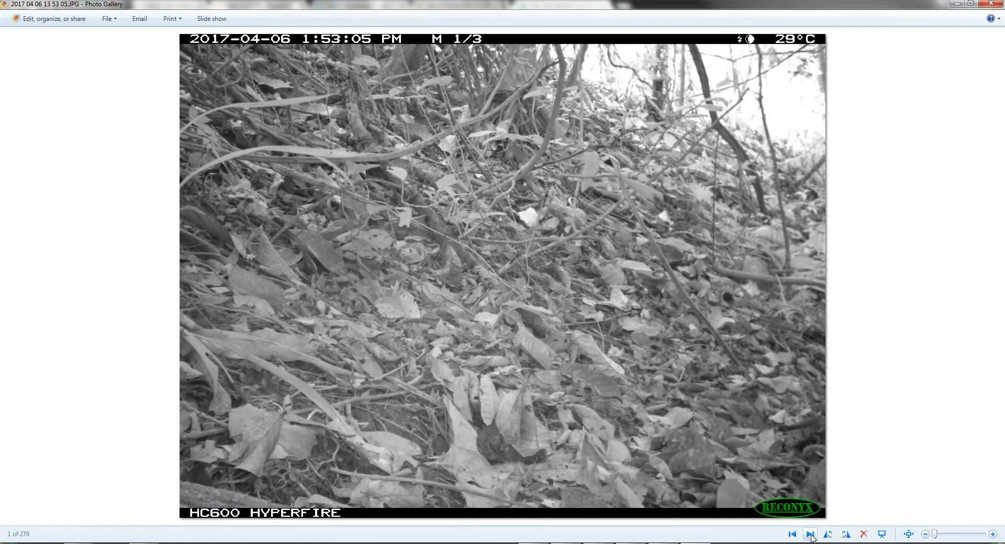
{"action": "left_click", "coordinate": [810, 534]}
{"action": "left_click", "coordinate": [810, 535]}
{"action": "left_click", "coordinate": [811, 535]}
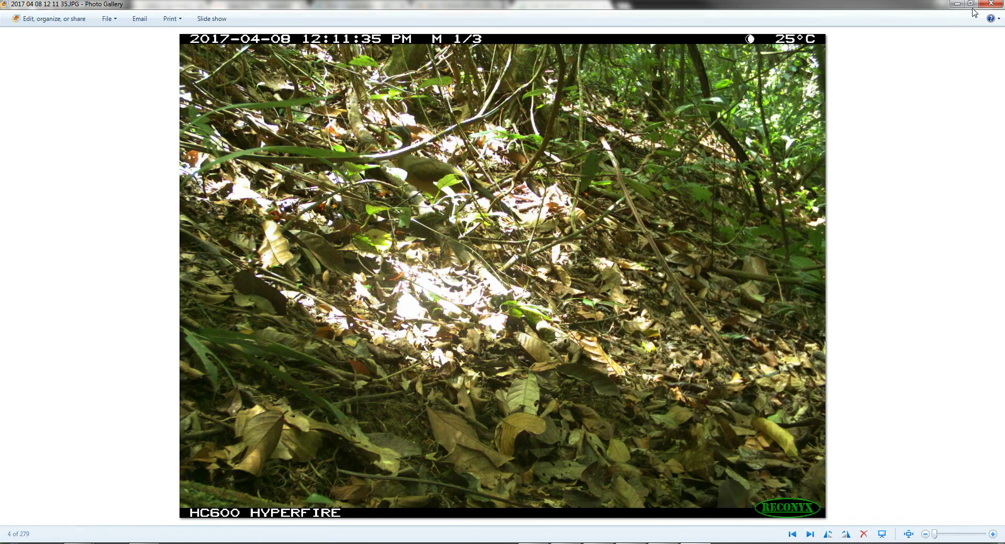
{"action": "left_click", "coordinate": [990, 4]}
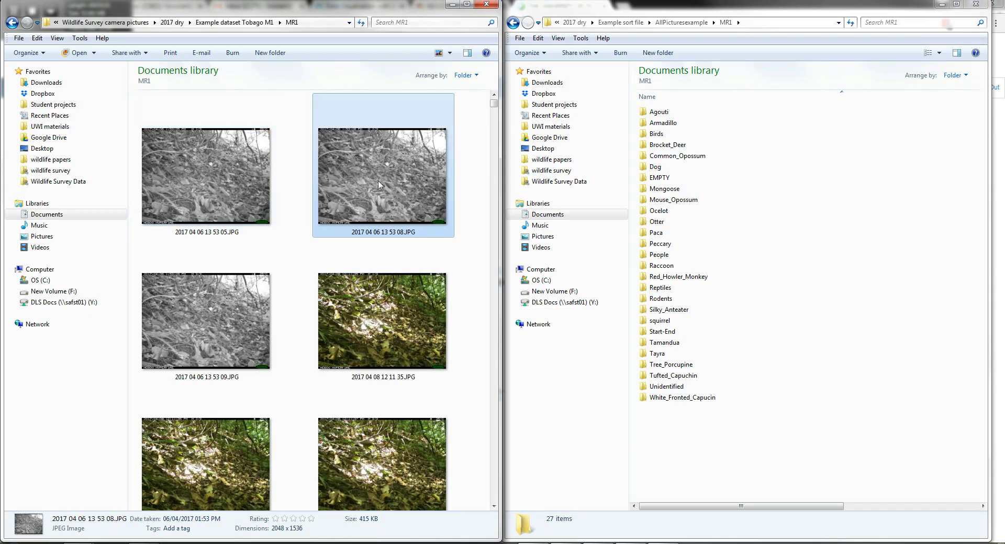
{"action": "left_click", "coordinate": [233, 181]}
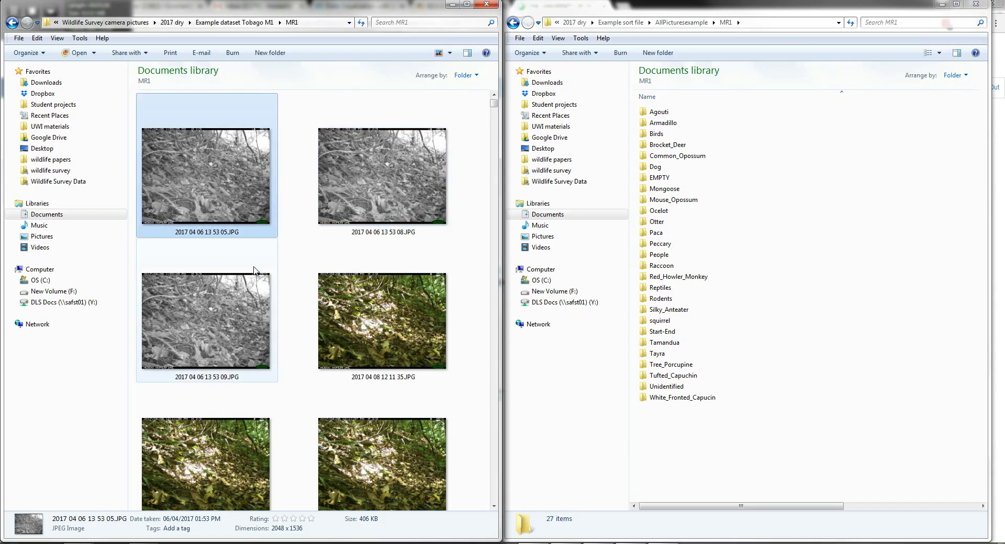
{"action": "left_click", "coordinate": [358, 190], "text": "ctrl"}
{"action": "left_click", "coordinate": [254, 314], "text": "ctrl"}
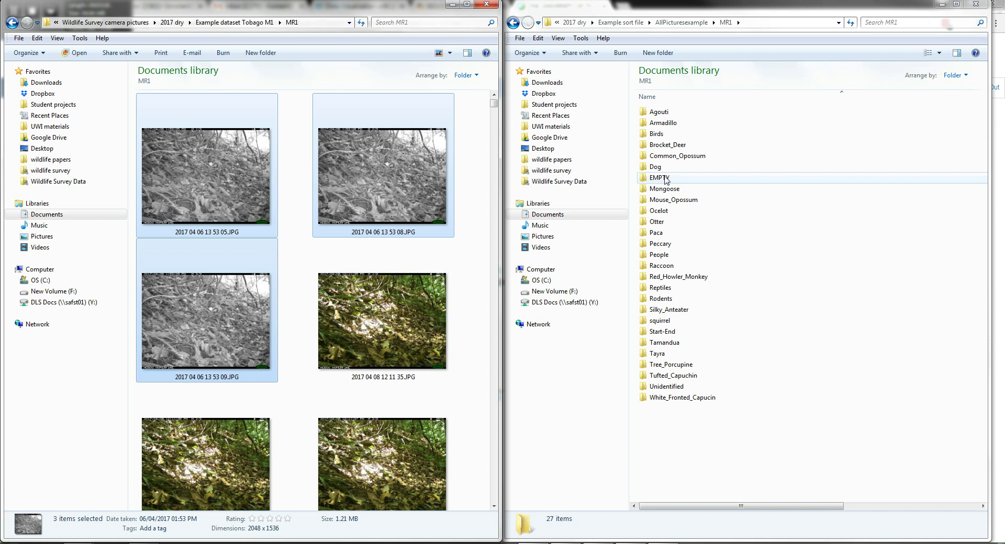
{"action": "double_click", "coordinate": [666, 178]}
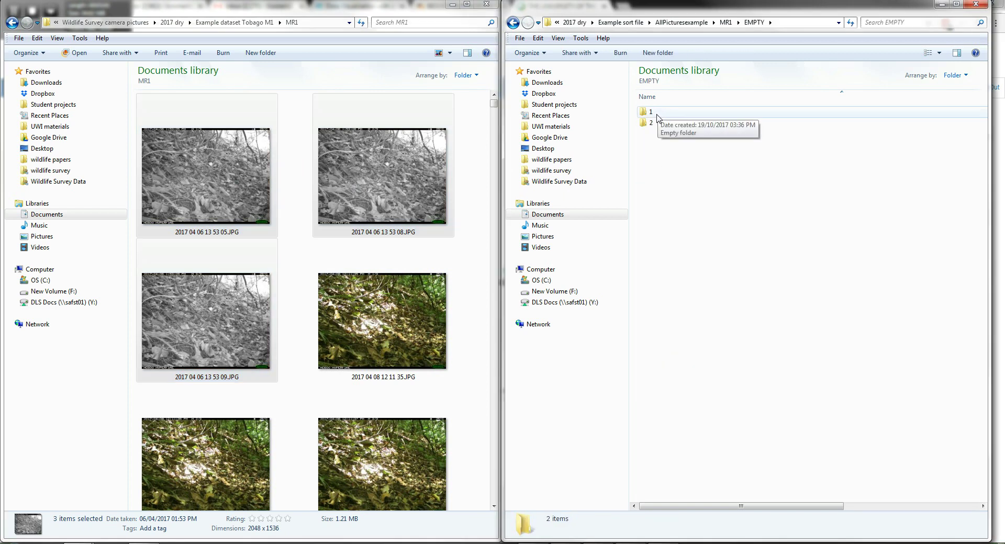
{"action": "left_click_drag", "start_coordinate": [222, 161], "coordinate": [663, 111]}
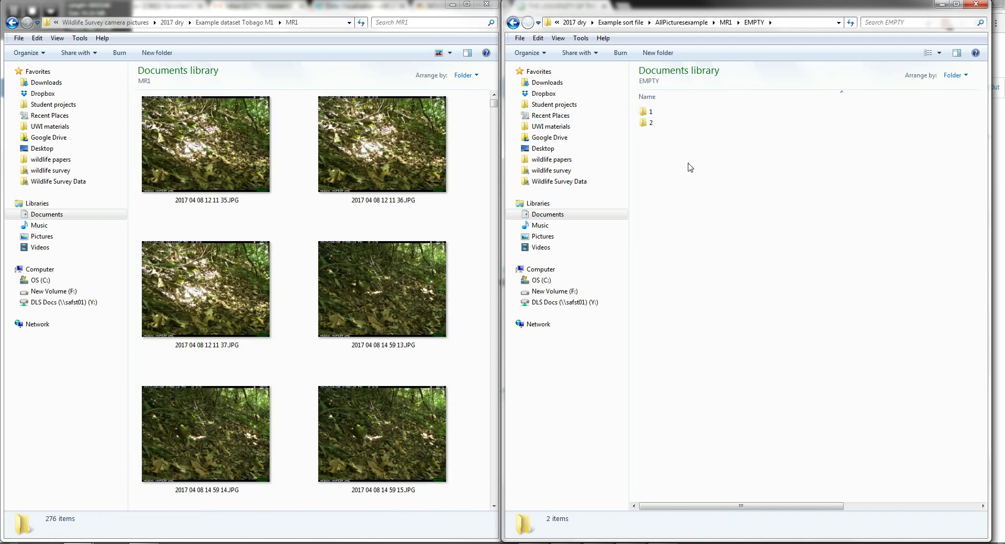
{"action": "double_click", "coordinate": [217, 143]}
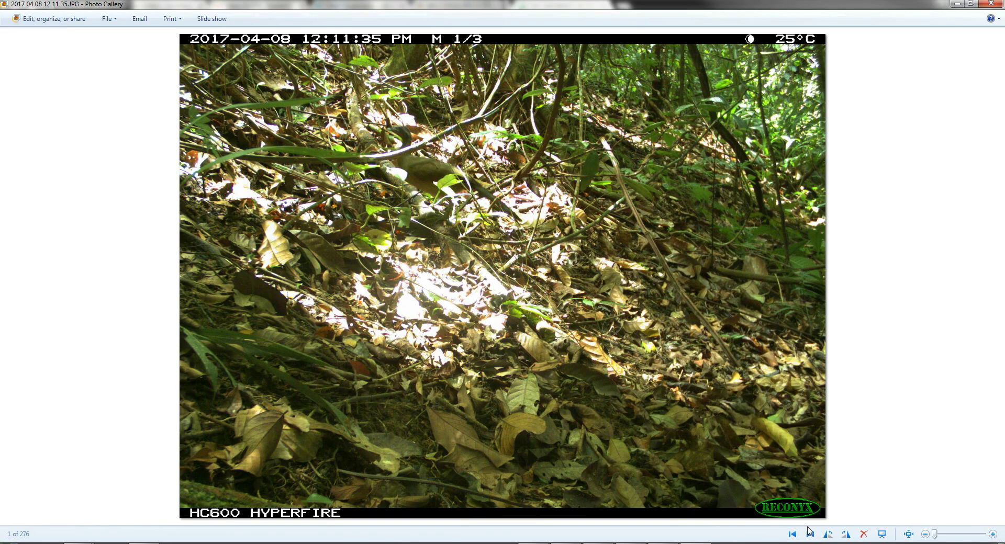
{"action": "left_click", "coordinate": [809, 533]}
{"action": "left_click", "coordinate": [809, 533]}
{"action": "left_click", "coordinate": [809, 533]}
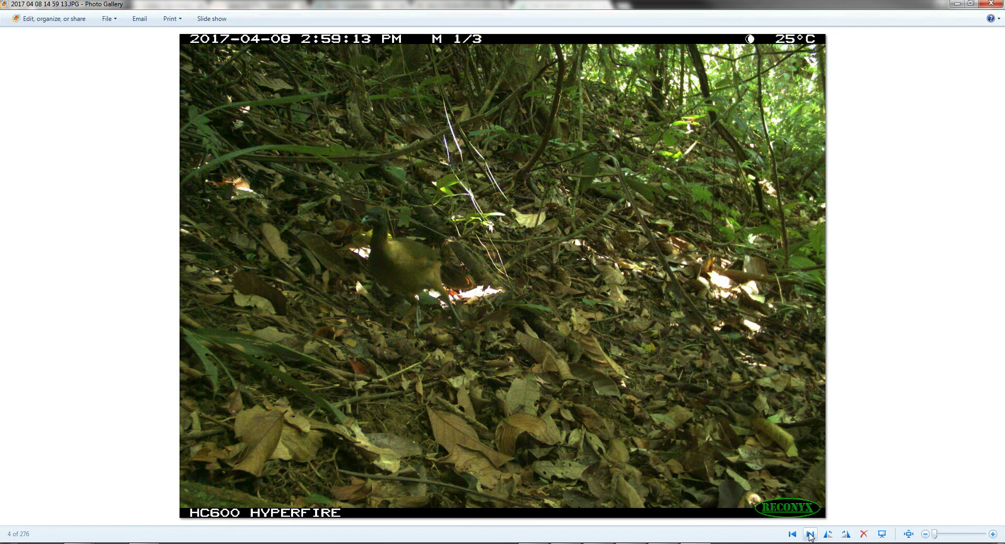
{"action": "left_click", "coordinate": [810, 533]}
{"action": "left_click", "coordinate": [810, 533]}
{"action": "left_click", "coordinate": [809, 534]}
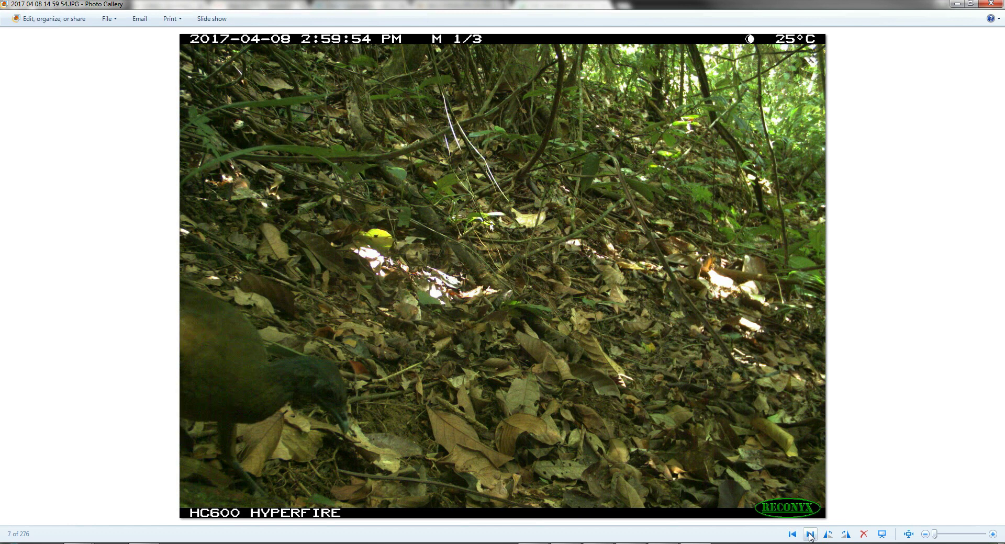
{"action": "left_click", "coordinate": [810, 533]}
{"action": "left_click", "coordinate": [810, 533]}
{"action": "left_click", "coordinate": [809, 533]}
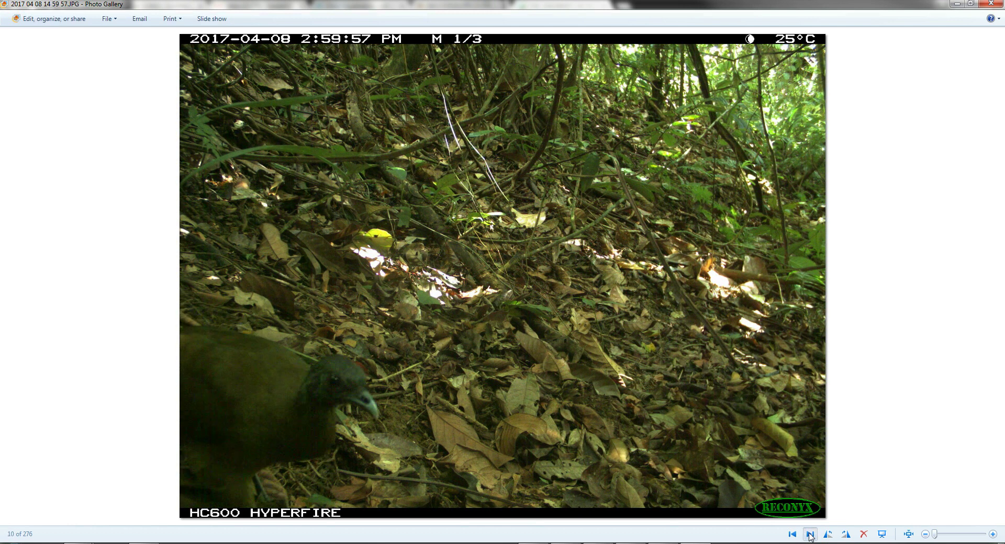
{"action": "left_click", "coordinate": [809, 533]}
{"action": "left_click", "coordinate": [809, 533]}
{"action": "left_click", "coordinate": [809, 534]}
{"action": "left_click", "coordinate": [810, 533]}
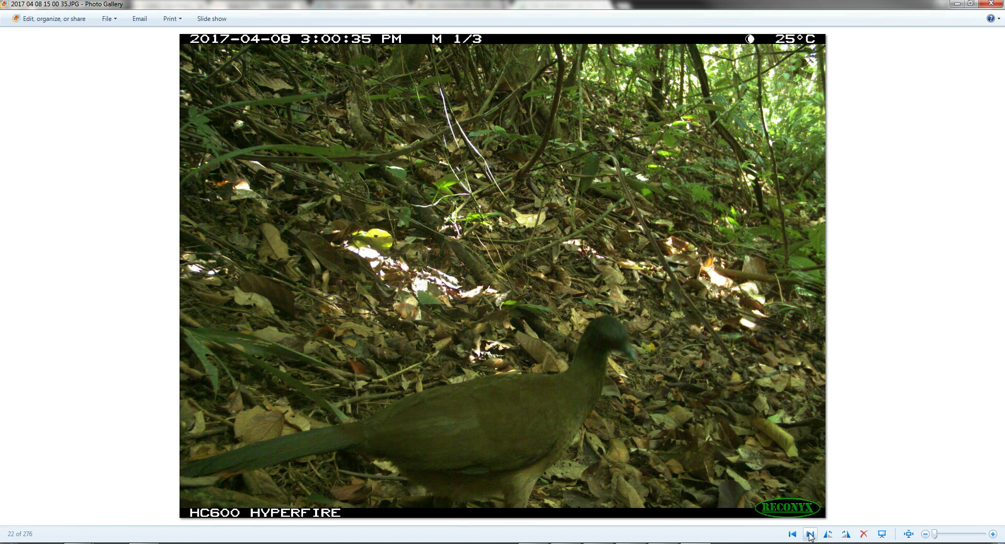
{"action": "left_click", "coordinate": [809, 533]}
{"action": "left_click", "coordinate": [810, 534]}
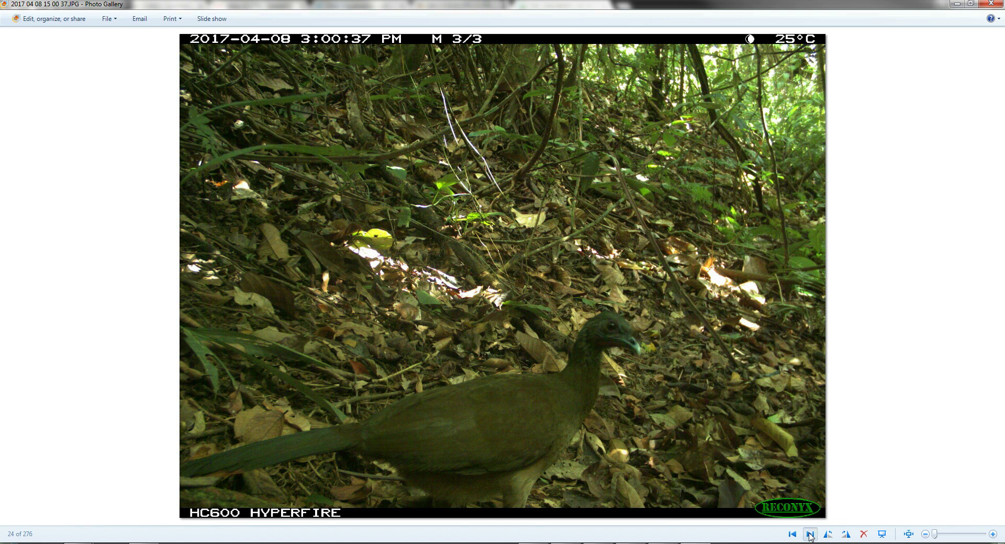
{"action": "left_click", "coordinate": [810, 533]}
{"action": "left_click", "coordinate": [809, 533]}
{"action": "left_click", "coordinate": [809, 534]}
{"action": "left_click", "coordinate": [810, 533]}
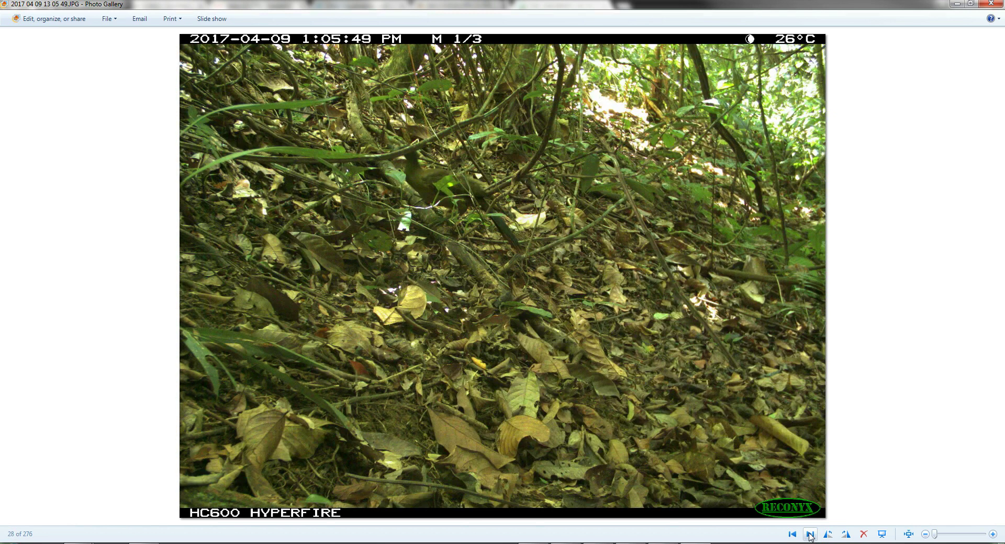
{"action": "left_click", "coordinate": [810, 533]}
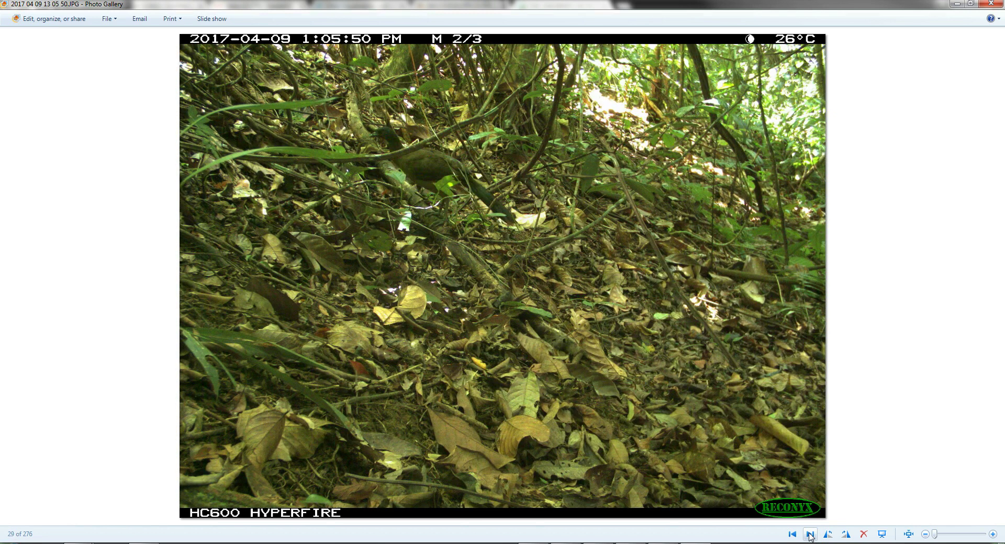
{"action": "left_click", "coordinate": [809, 533]}
{"action": "left_click", "coordinate": [810, 533]}
{"action": "left_click", "coordinate": [810, 533]}
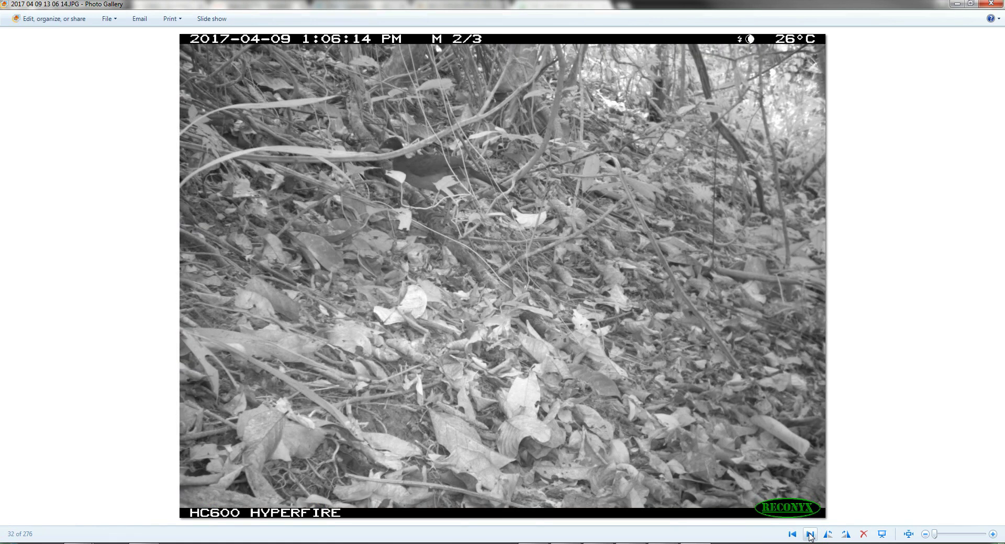
{"action": "left_click", "coordinate": [810, 533]}
{"action": "left_click", "coordinate": [810, 533]}
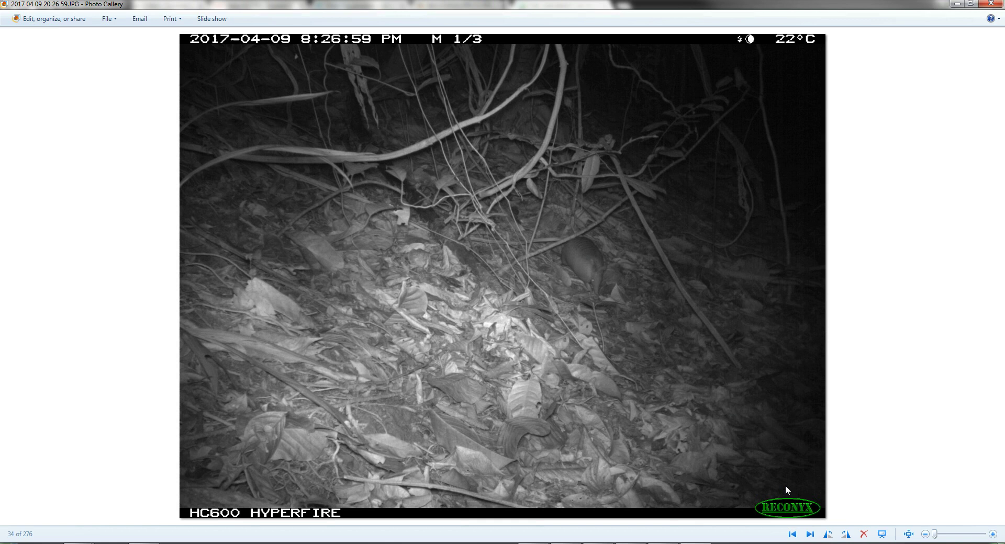
{"action": "left_click", "coordinate": [792, 533]}
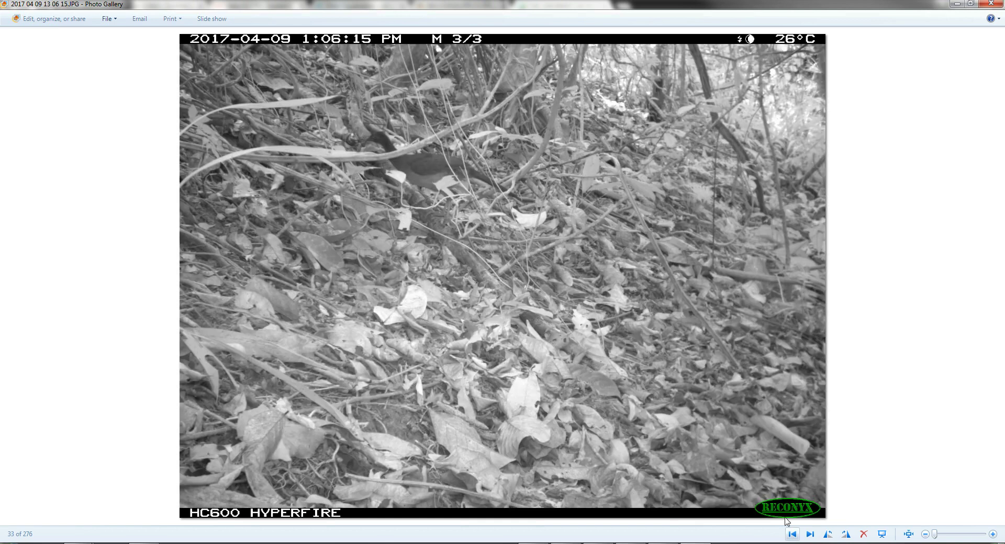
{"action": "left_click", "coordinate": [990, 4]}
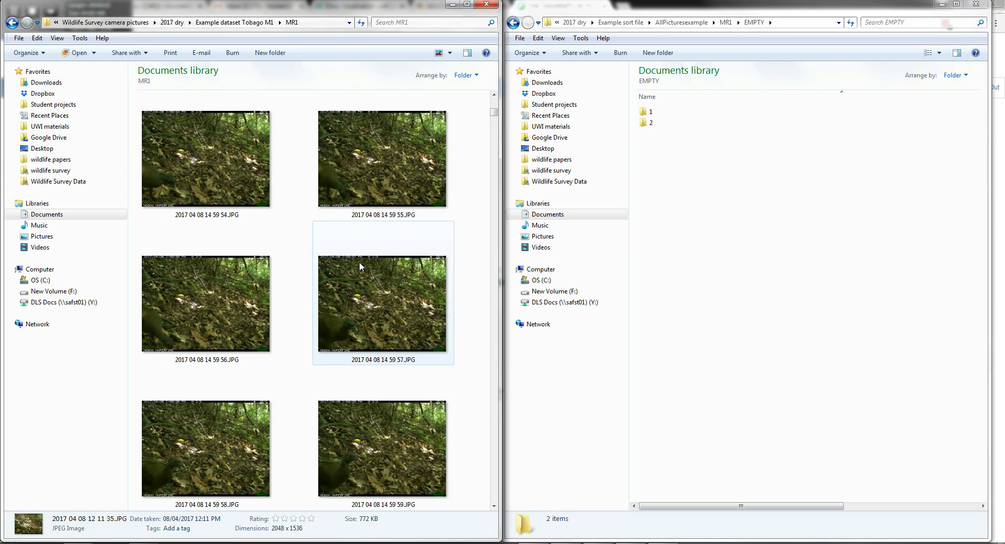
{"action": "scroll", "coordinate": [359, 266], "scroll_direction": "down", "scroll_amount": 3}
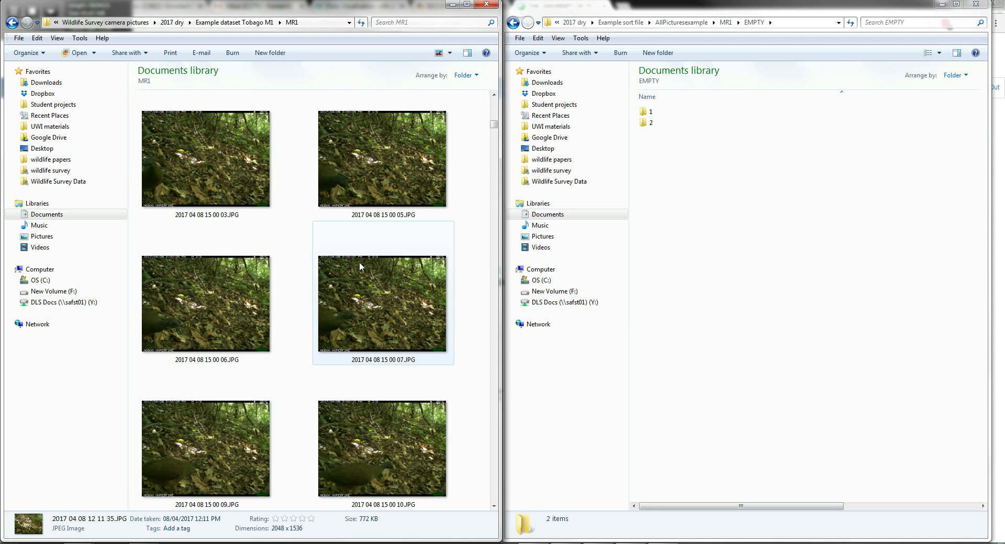
{"action": "scroll", "coordinate": [360, 267], "scroll_direction": "down", "scroll_amount": 4}
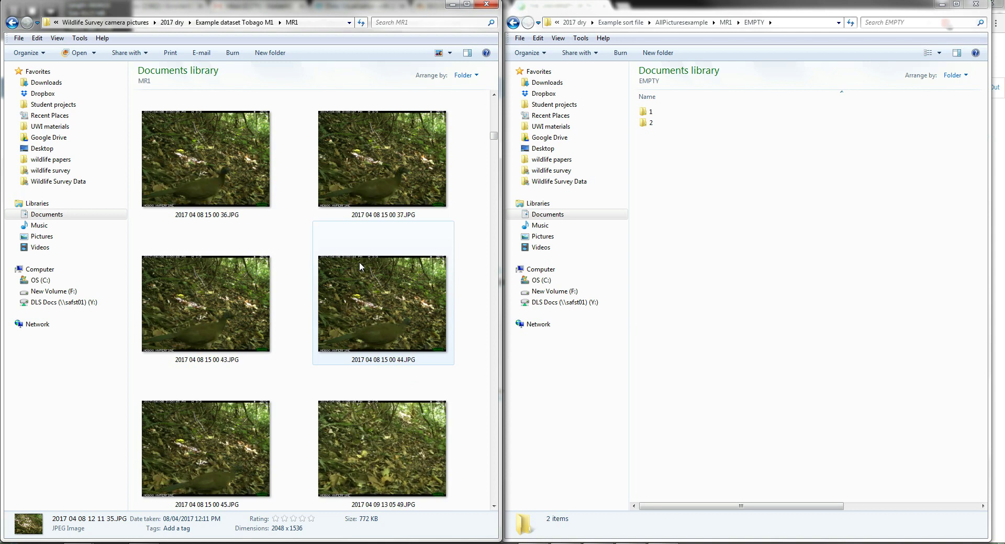
{"action": "scroll", "coordinate": [359, 267], "scroll_direction": "down", "scroll_amount": 3}
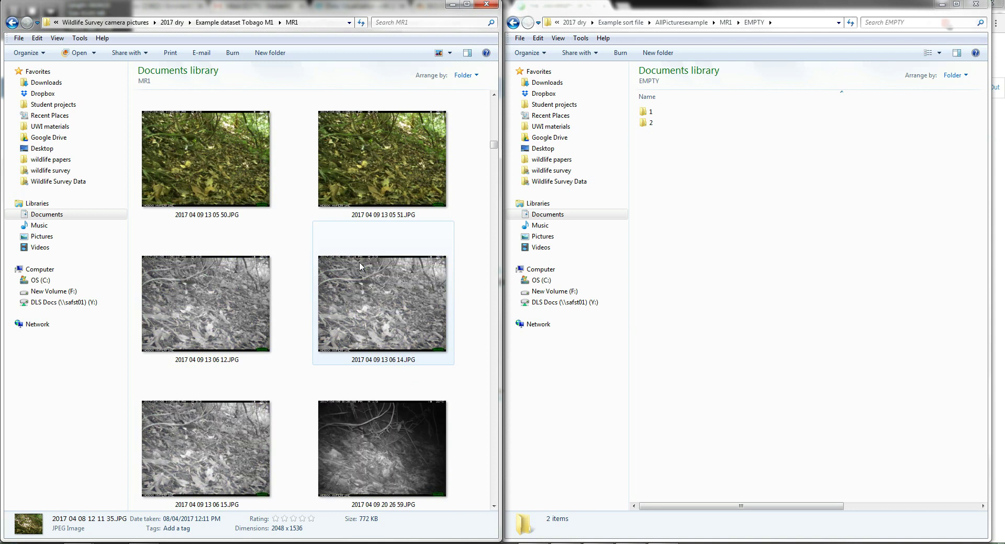
{"action": "scroll", "coordinate": [370, 282], "scroll_direction": "down", "scroll_amount": 1}
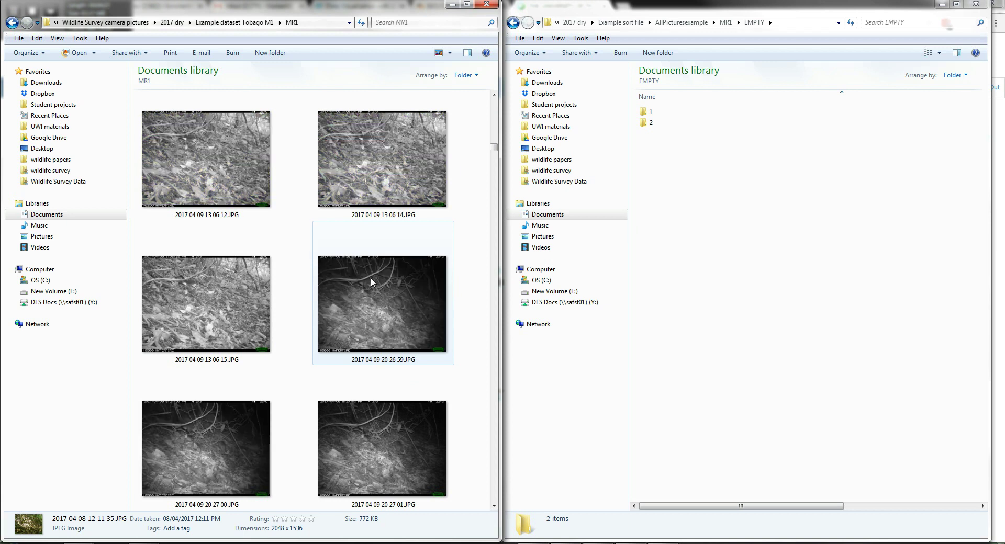
{"action": "left_click", "coordinate": [209, 304], "text": "shift"}
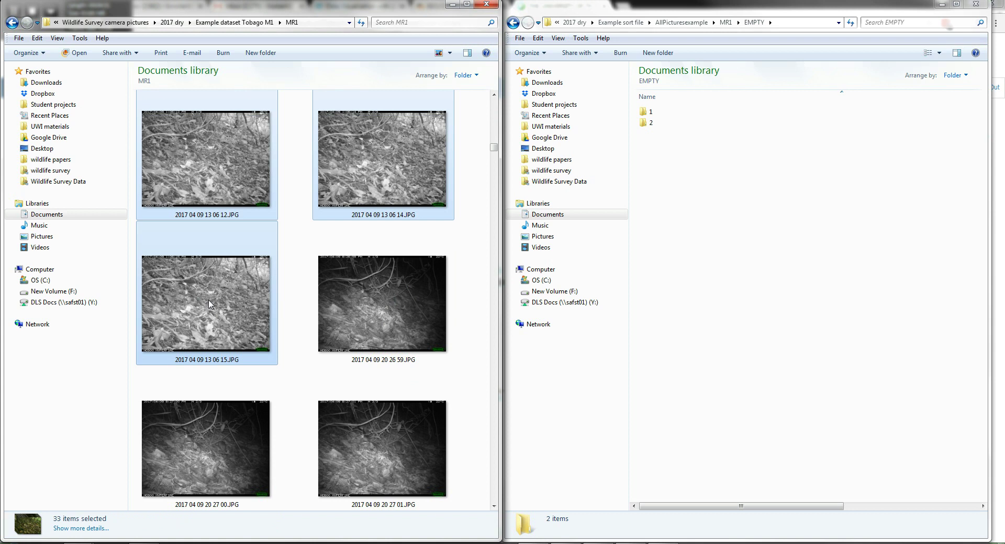
{"action": "left_click", "coordinate": [726, 22]}
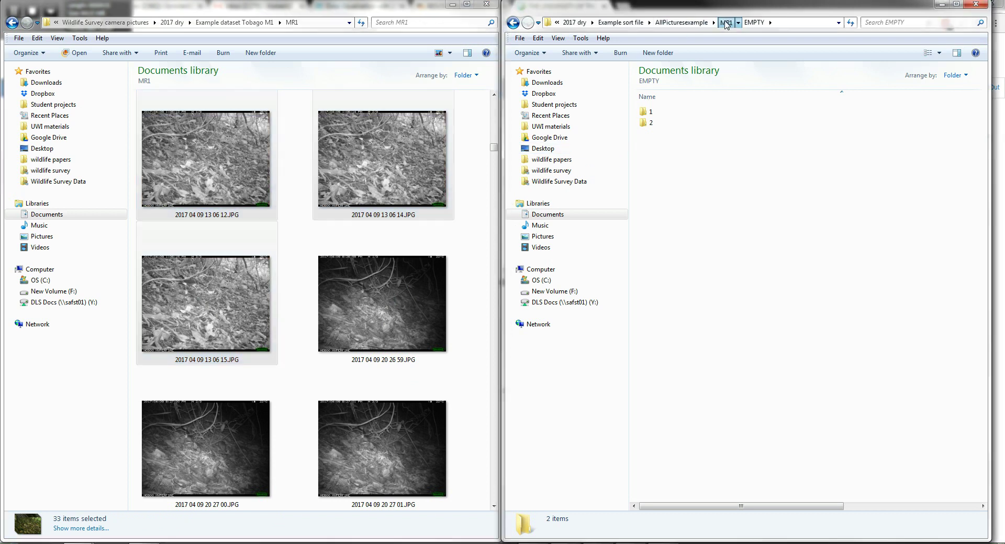
{"action": "double_click", "coordinate": [656, 134]}
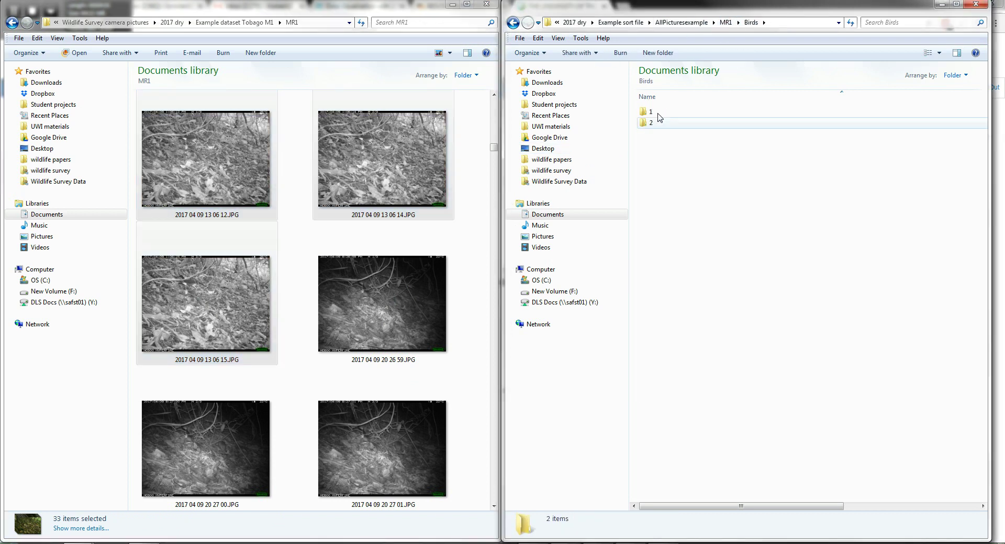
{"action": "left_click_drag", "start_coordinate": [382, 157], "coordinate": [655, 113]}
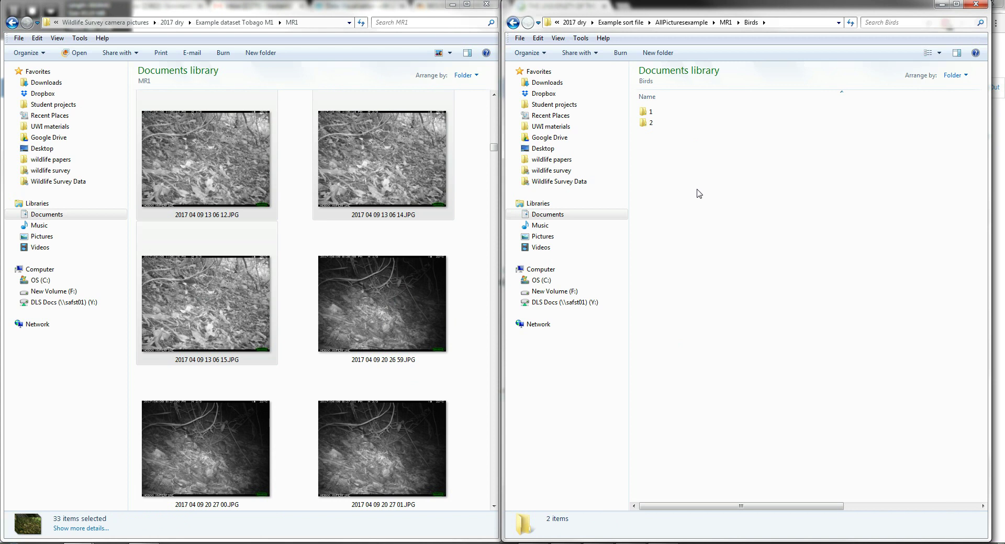
Check the contents of subfolder 1 in Birds, return to the Birds folder and clear the photo selection.
{"action": "double_click", "coordinate": [651, 112]}
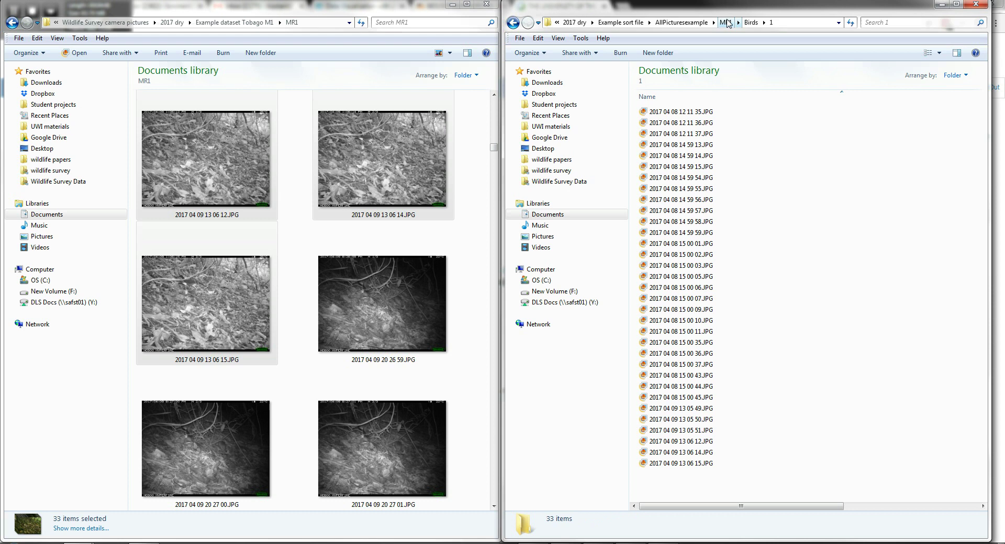
{"action": "left_click", "coordinate": [751, 23]}
{"action": "left_click", "coordinate": [366, 230]}
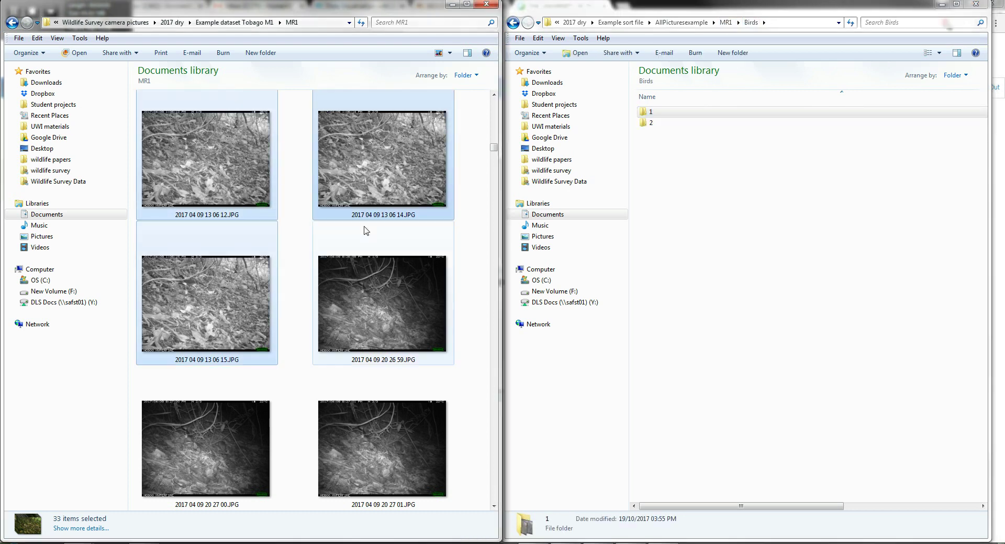
{"action": "left_click", "coordinate": [297, 247]}
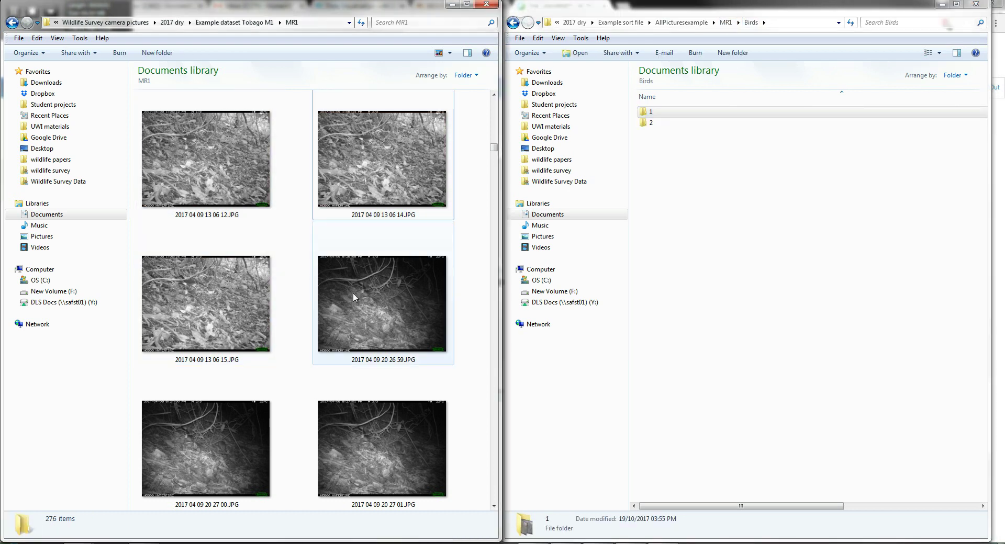
{"action": "mouse_move", "coordinate": [494, 148]}
{"action": "left_mouse_down"}
{"action": "mouse_move", "coordinate": [499, 100]}
{"action": "mouse_move", "coordinate": [494, 148]}
{"action": "left_mouse_up"}
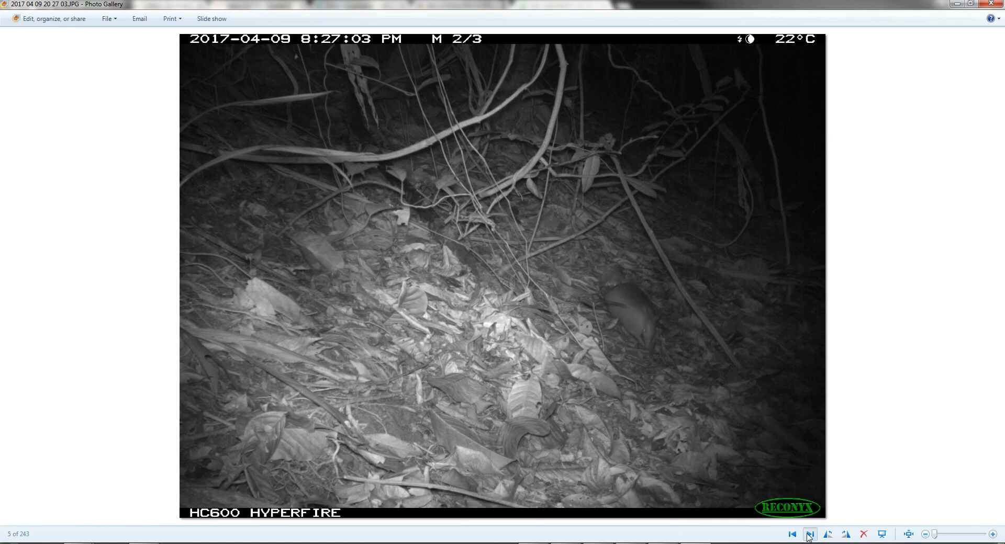
{"action": "left_click", "coordinate": [809, 534]}
{"action": "left_click", "coordinate": [809, 534]}
{"action": "left_click", "coordinate": [808, 534]}
{"action": "left_click", "coordinate": [809, 534]}
{"action": "left_click", "coordinate": [809, 534]}
{"action": "left_click", "coordinate": [809, 535]}
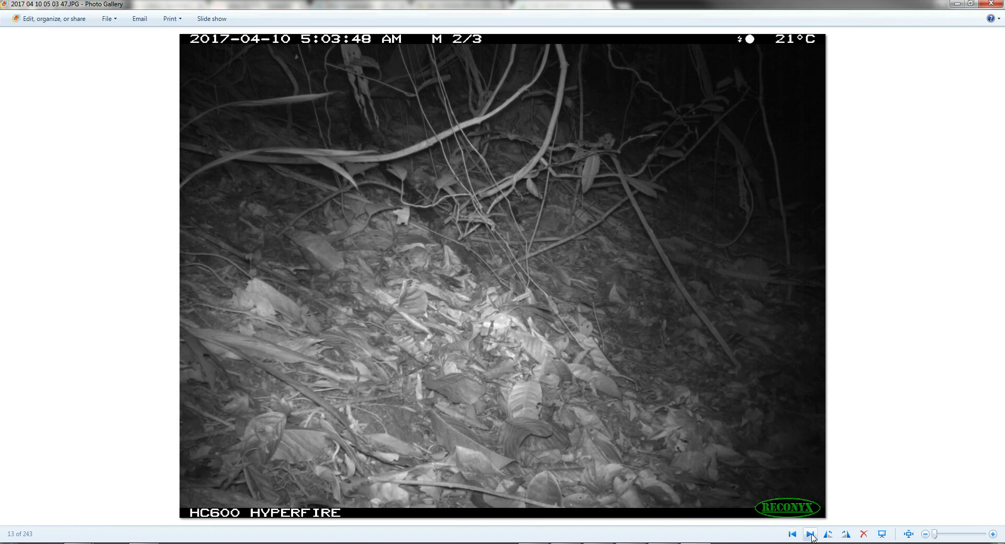
{"action": "left_click", "coordinate": [810, 534]}
{"action": "left_click", "coordinate": [809, 534]}
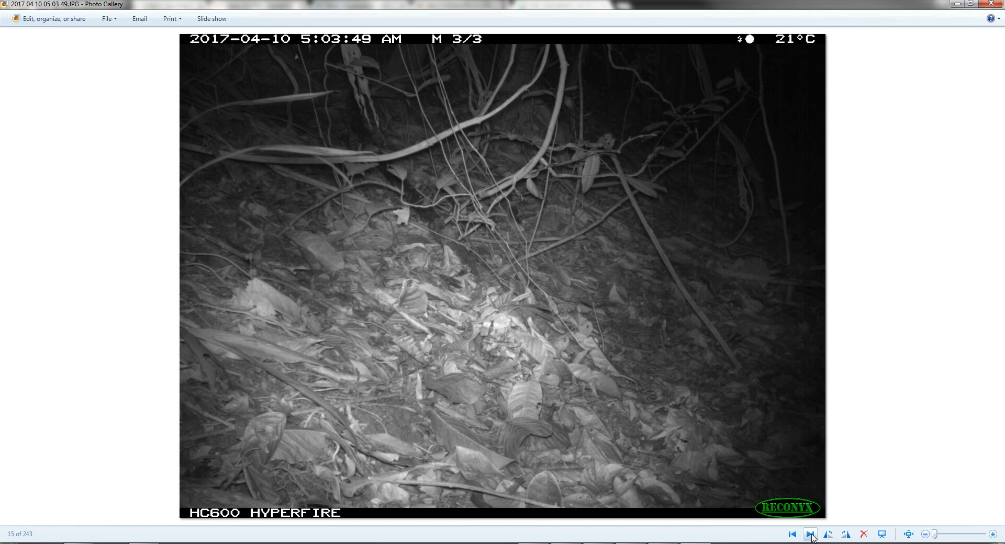
{"action": "left_click", "coordinate": [793, 535]}
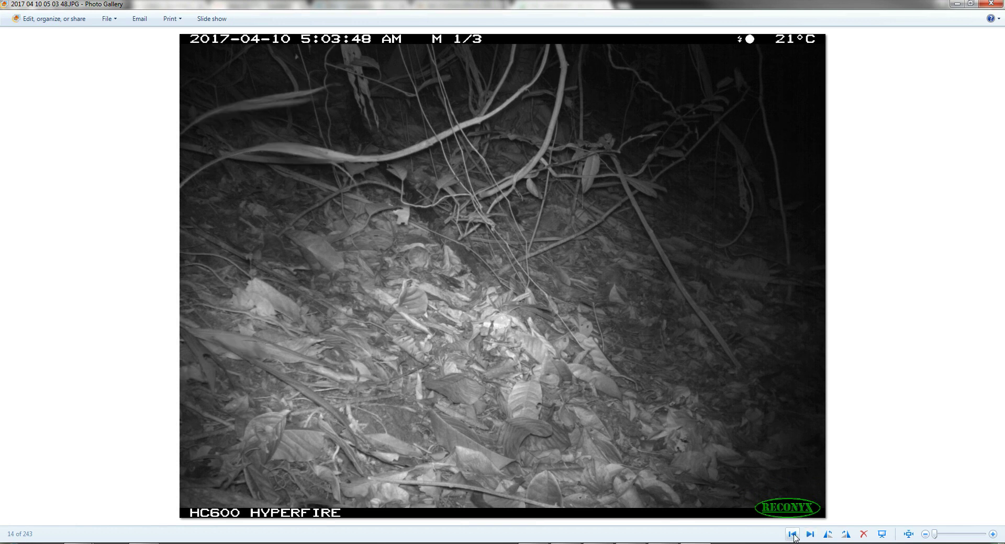
{"action": "left_click", "coordinate": [792, 534]}
{"action": "left_click", "coordinate": [793, 535]}
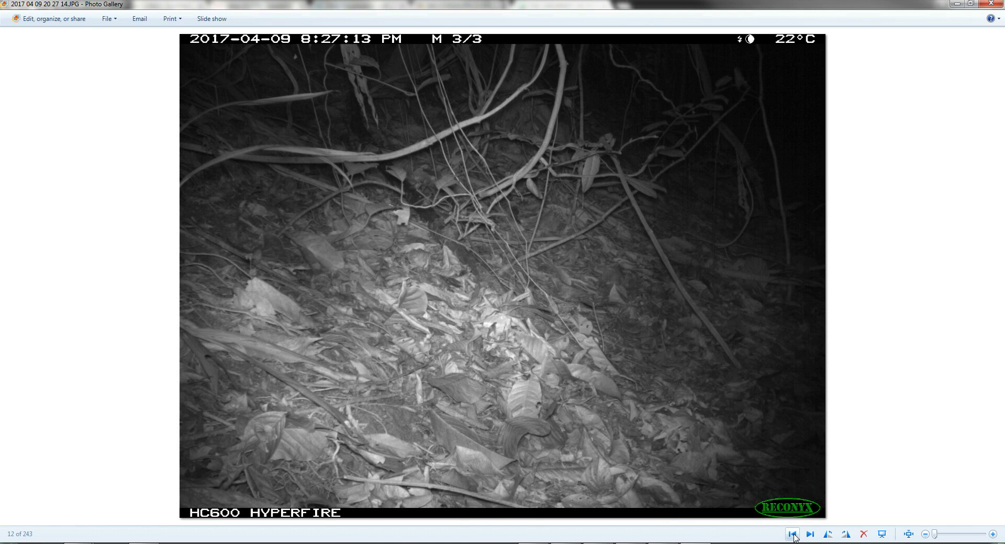
{"action": "left_click", "coordinate": [810, 534]}
{"action": "left_click", "coordinate": [810, 534]}
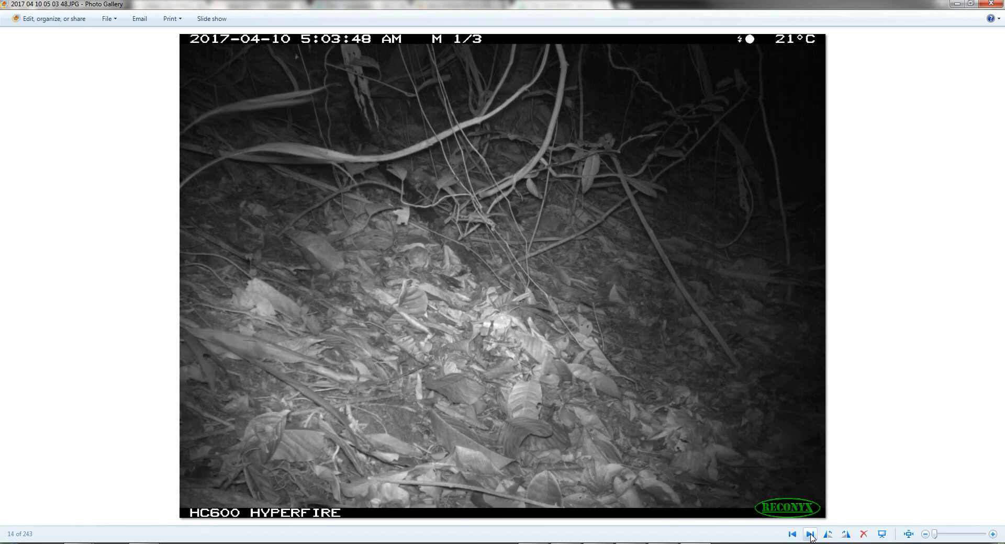
{"action": "left_click", "coordinate": [810, 534]}
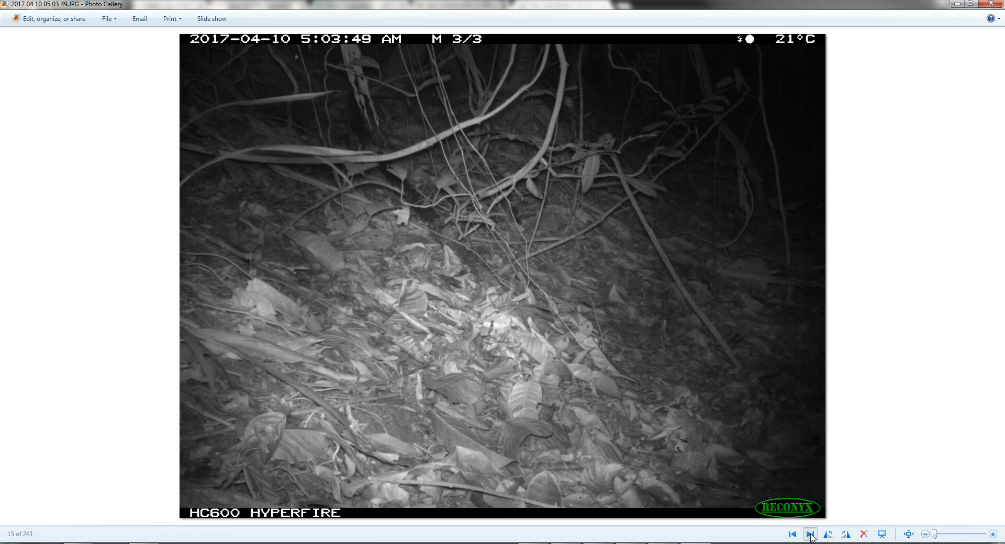
{"action": "left_click", "coordinate": [810, 535]}
{"action": "left_click", "coordinate": [793, 534]}
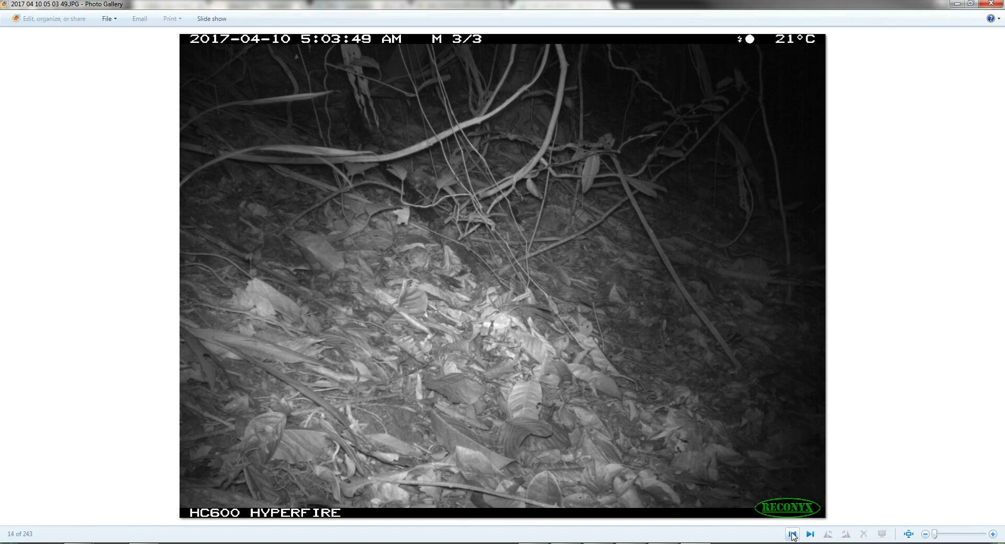
{"action": "left_click", "coordinate": [793, 535]}
{"action": "left_click", "coordinate": [792, 535]}
{"action": "left_click", "coordinate": [793, 535]}
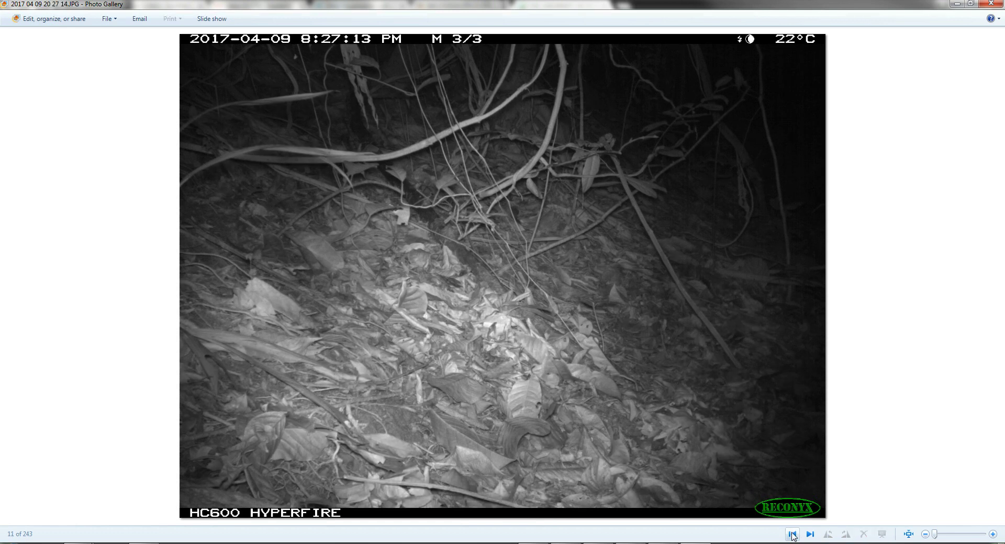
{"action": "left_click", "coordinate": [793, 534]}
{"action": "left_click", "coordinate": [793, 535]}
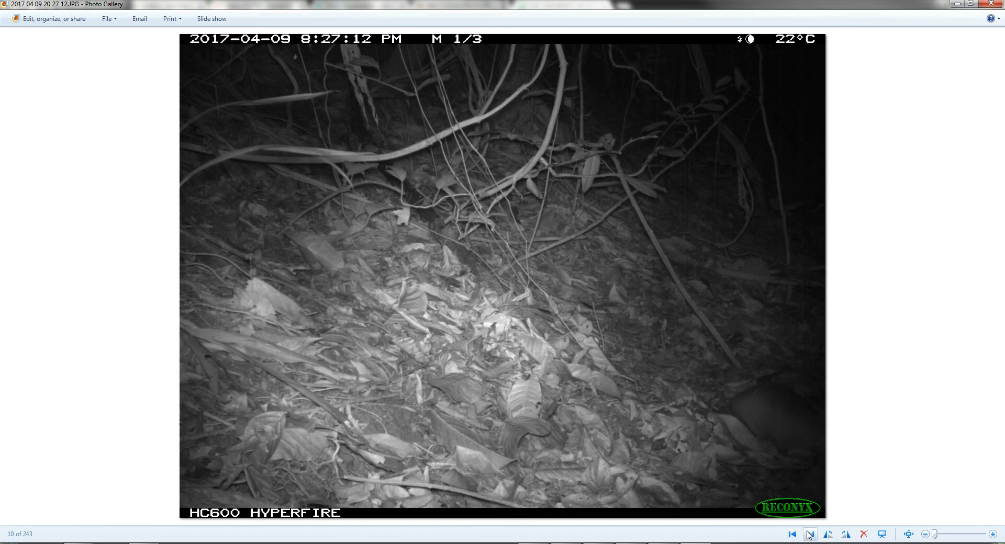
{"action": "left_click", "coordinate": [810, 534]}
{"action": "left_click", "coordinate": [809, 534]}
{"action": "left_click", "coordinate": [809, 535]}
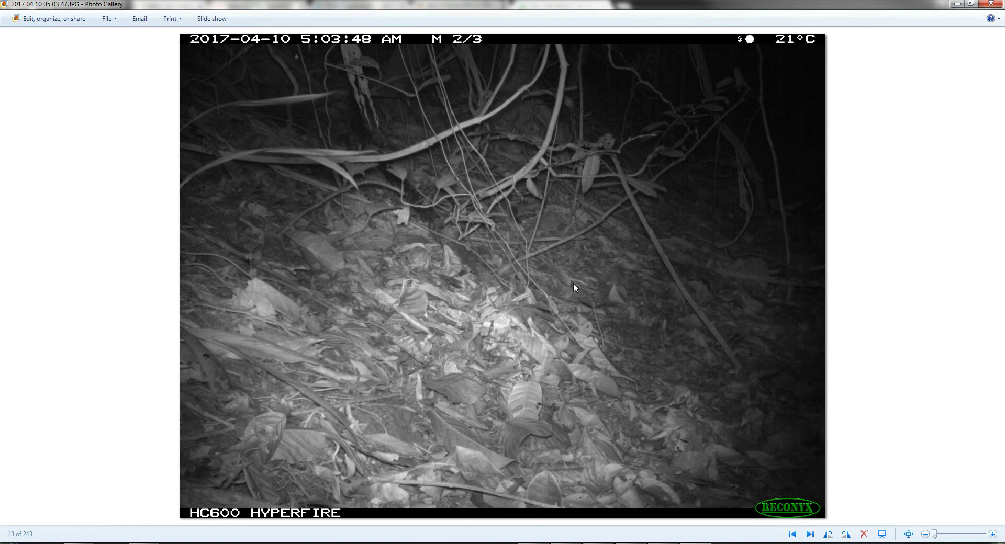
{"action": "left_click", "coordinate": [792, 534]}
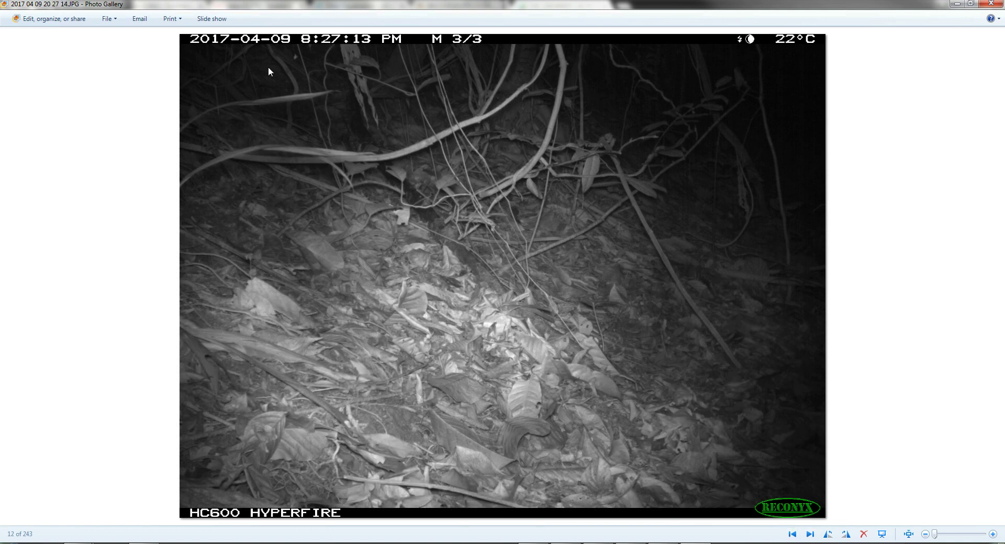
{"action": "left_click", "coordinate": [981, 5]}
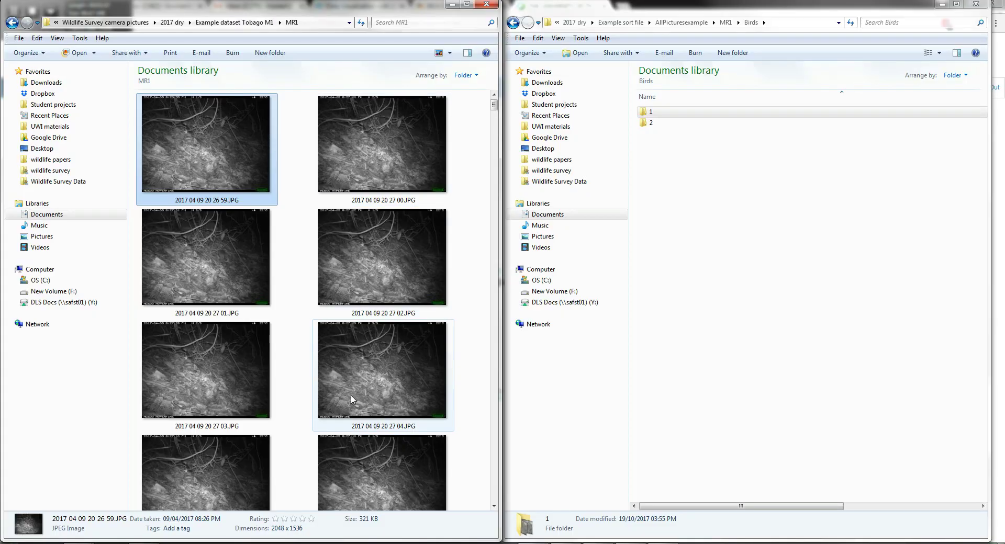
{"action": "scroll", "coordinate": [375, 360], "scroll_direction": "down", "scroll_amount": 5}
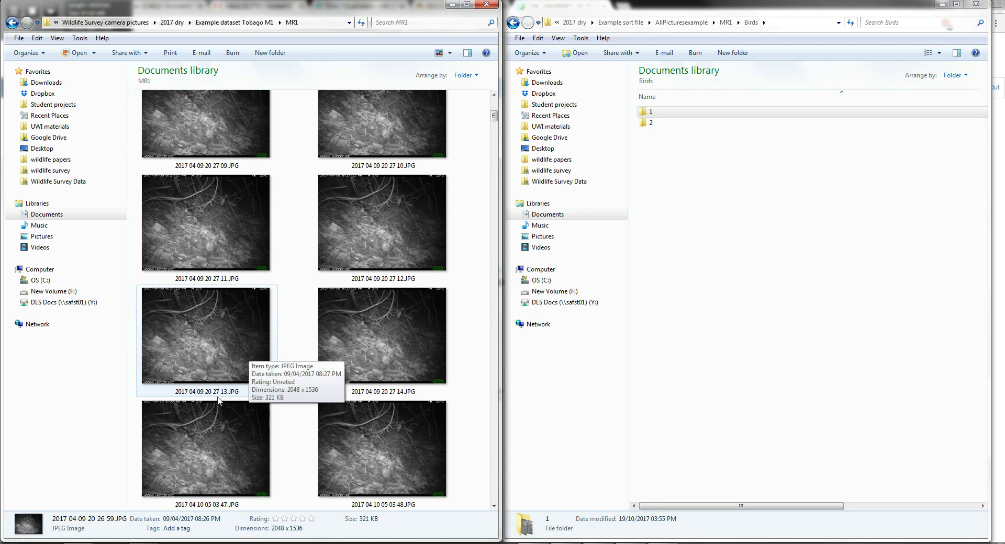
{"action": "left_click", "coordinate": [364, 365], "text": "shift"}
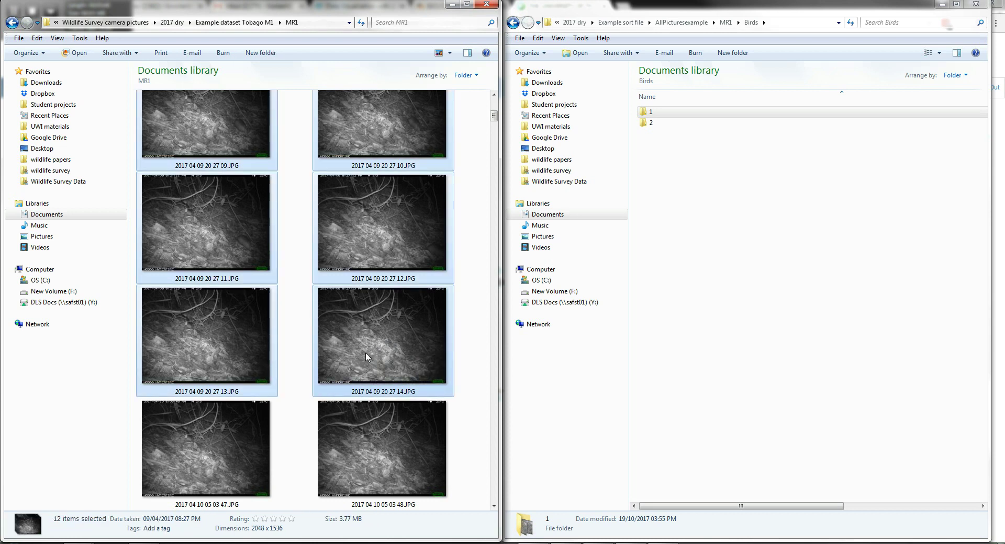
{"action": "left_click", "coordinate": [728, 23]}
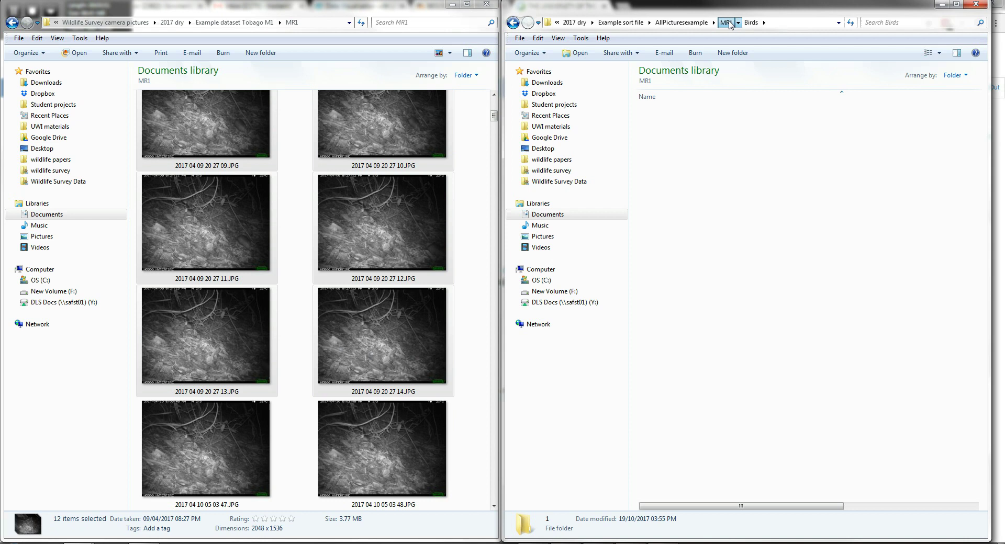
{"action": "double_click", "coordinate": [666, 124]}
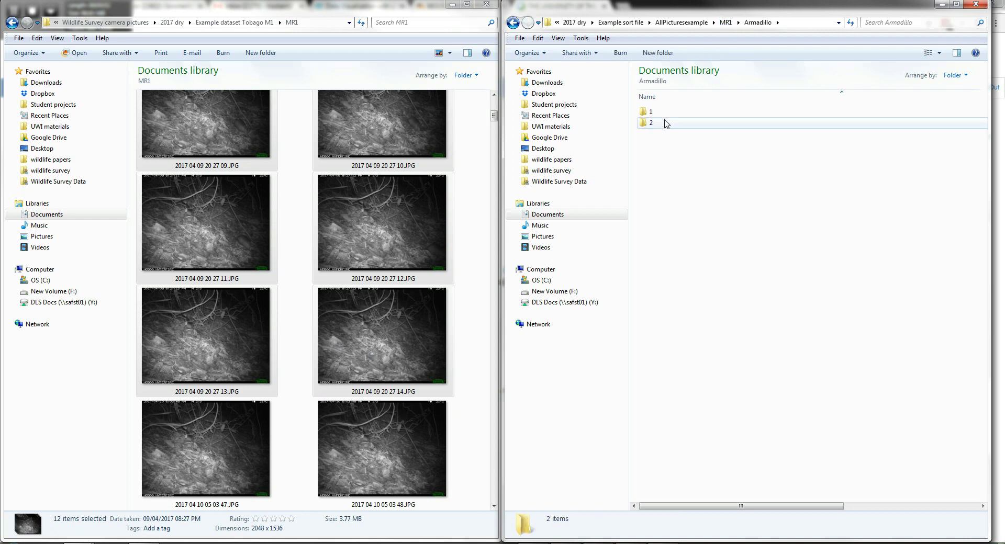
{"action": "left_click_drag", "start_coordinate": [397, 124], "coordinate": [660, 112]}
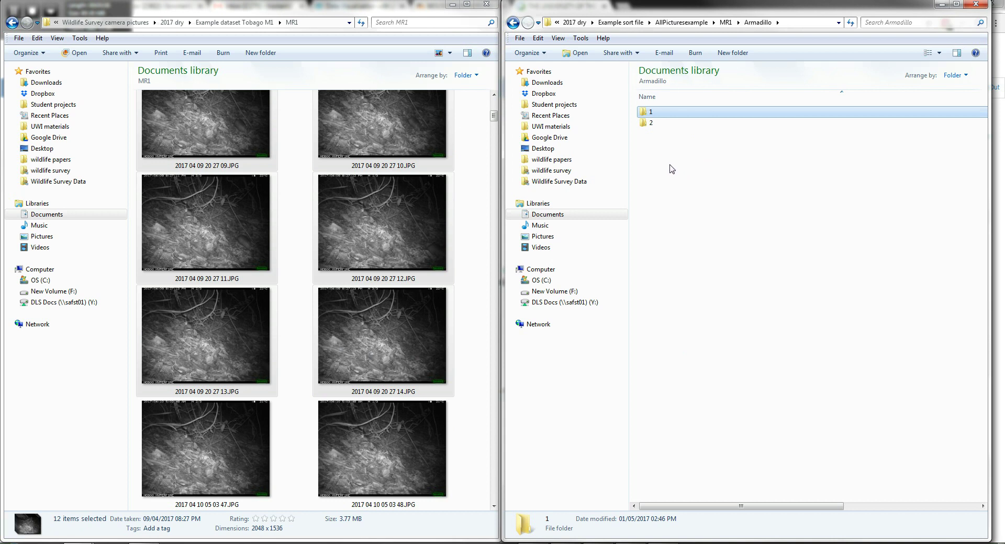
{"action": "left_click", "coordinate": [361, 23]}
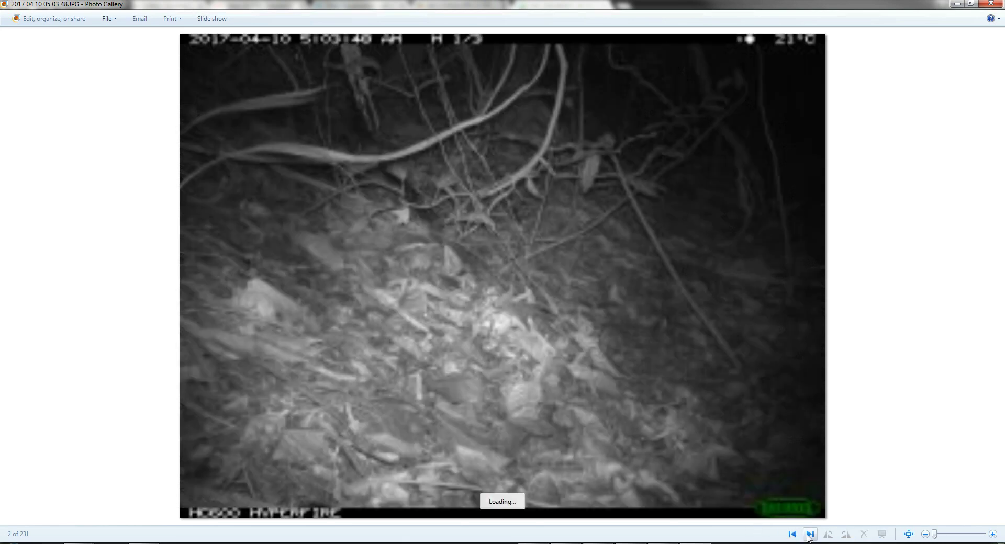
{"action": "left_click", "coordinate": [810, 535]}
{"action": "left_click", "coordinate": [809, 535]}
{"action": "left_click", "coordinate": [809, 534]}
{"action": "left_click", "coordinate": [810, 535]}
{"action": "left_click", "coordinate": [809, 535]}
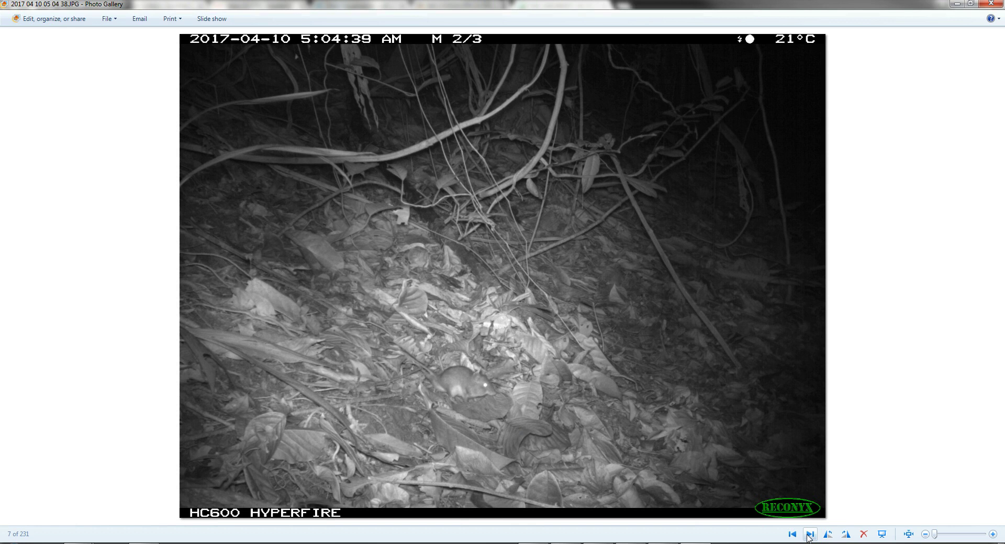
{"action": "left_click", "coordinate": [809, 535]}
{"action": "left_click", "coordinate": [809, 535]}
{"action": "left_click", "coordinate": [809, 535]}
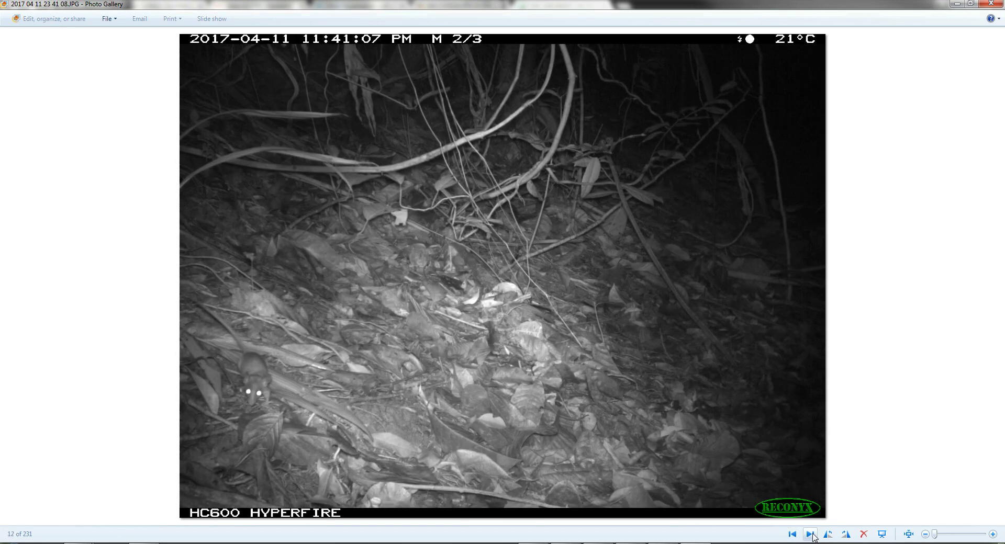
{"action": "left_click", "coordinate": [809, 535]}
{"action": "left_click", "coordinate": [809, 535]}
{"action": "left_click", "coordinate": [810, 535]}
{"action": "left_click", "coordinate": [810, 535]}
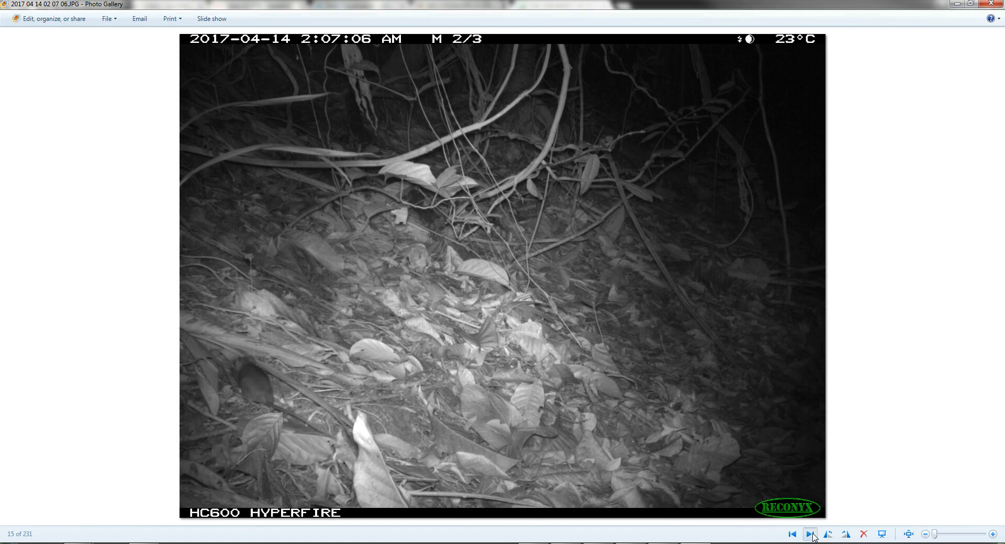
{"action": "left_click", "coordinate": [810, 535]}
{"action": "left_click", "coordinate": [793, 534]}
{"action": "left_click", "coordinate": [793, 534]}
{"action": "left_click", "coordinate": [792, 535]}
{"action": "left_click", "coordinate": [793, 535]}
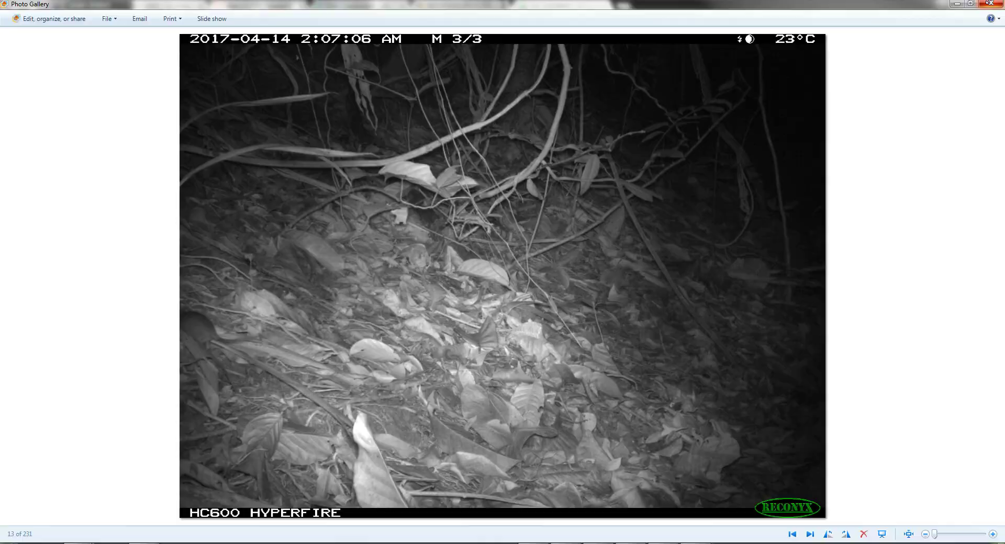
{"action": "left_click", "coordinate": [991, 4]}
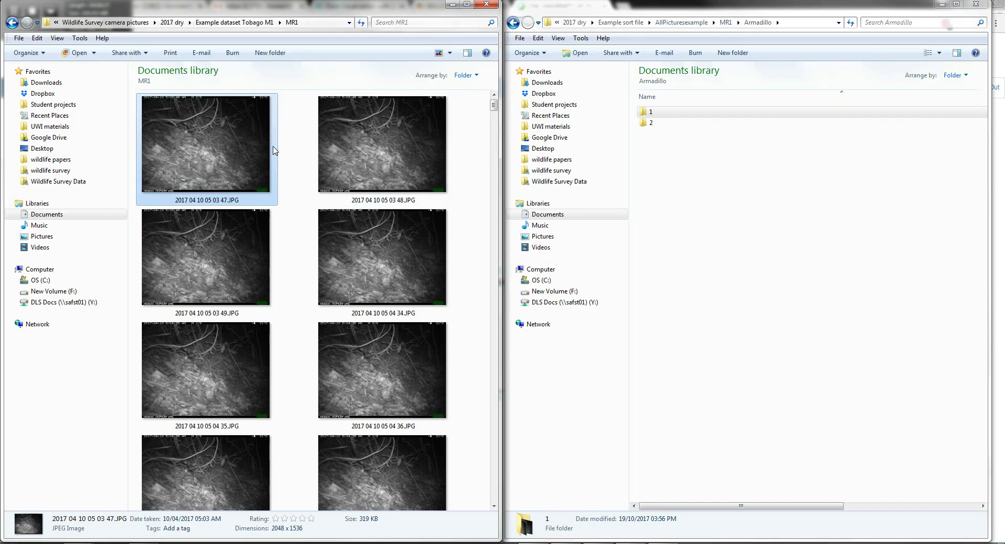
Check the subfolders of the Agouti folder and return to the MR1 list of species folders.
{"action": "left_click", "coordinate": [725, 22]}
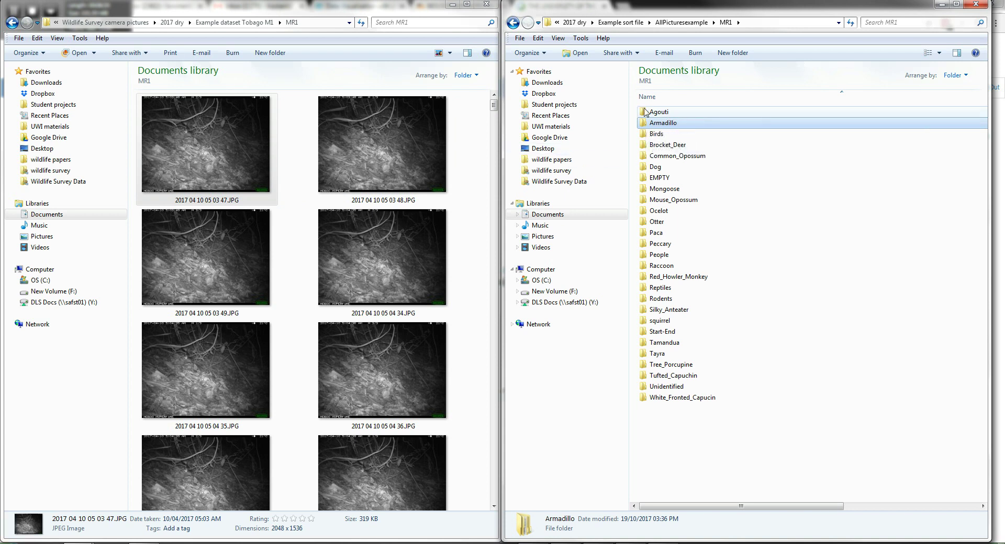
{"action": "double_click", "coordinate": [673, 113]}
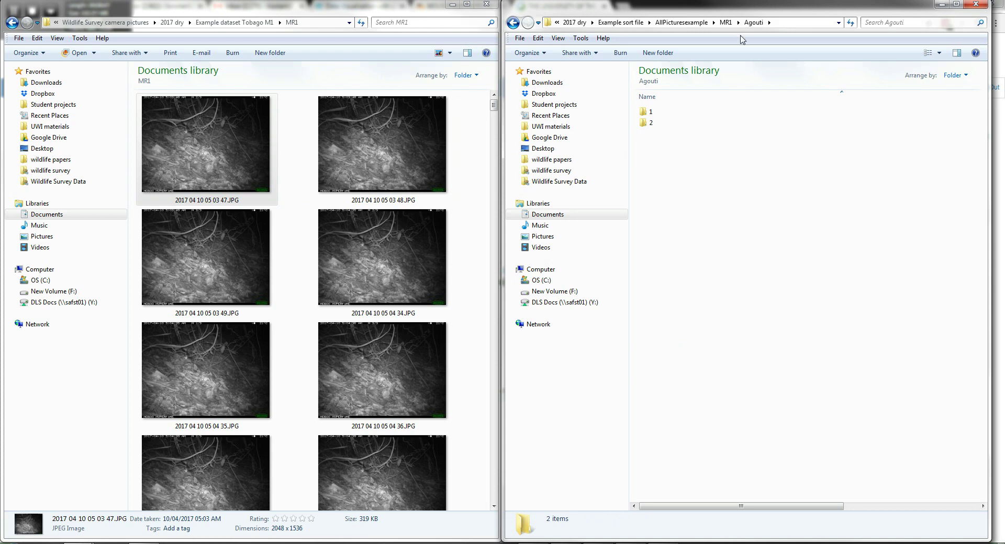
{"action": "left_click", "coordinate": [726, 23]}
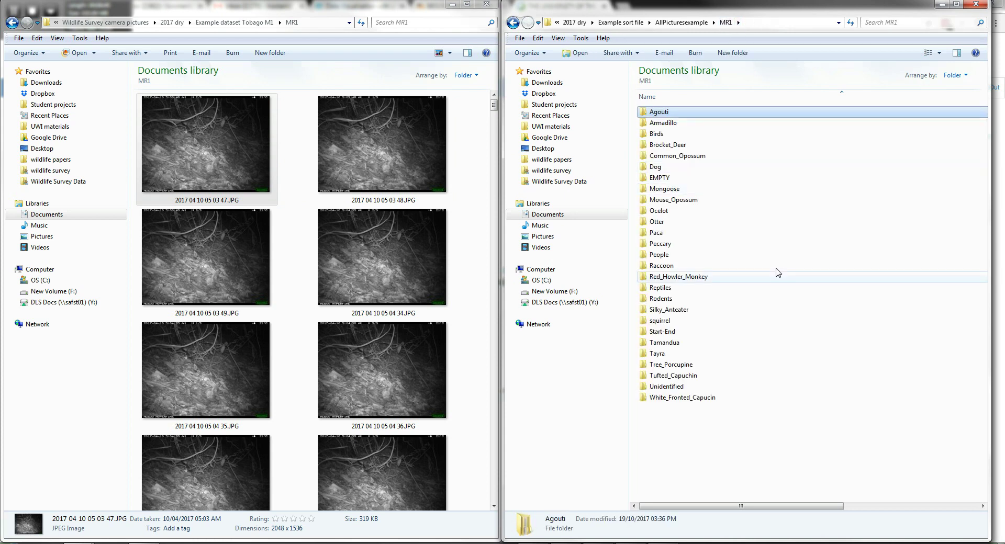
Minimize the source photo window, then maximize the species folder window and go up to the Example sort file folder.
{"action": "left_click", "coordinate": [452, 4]}
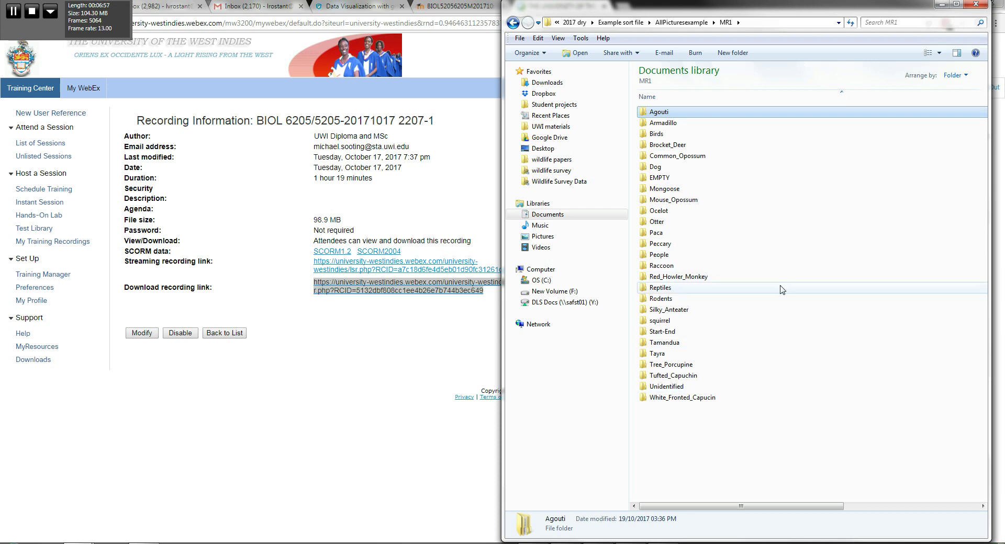
{"action": "left_click_drag", "start_coordinate": [704, 7], "coordinate": [522, 3]}
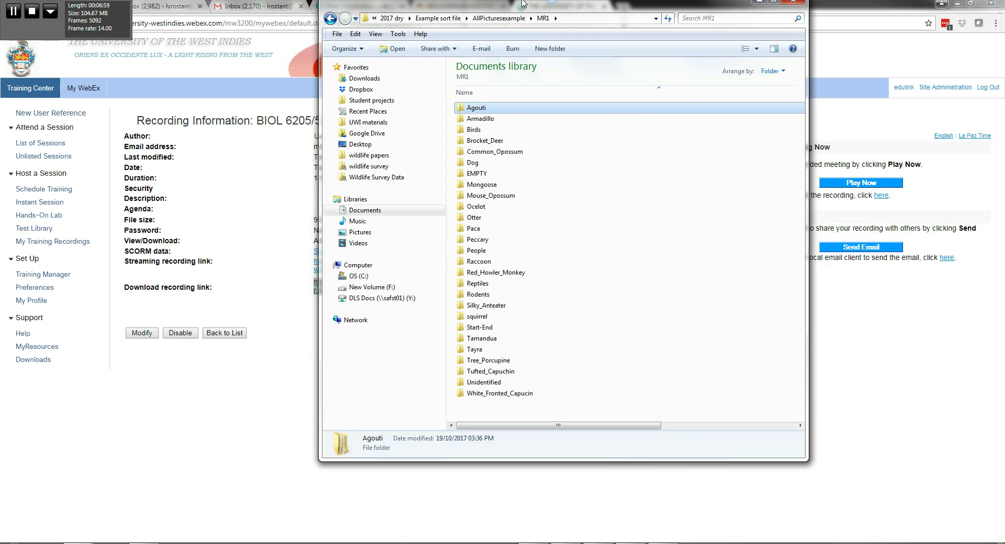
{"action": "double_click", "coordinate": [523, 3]}
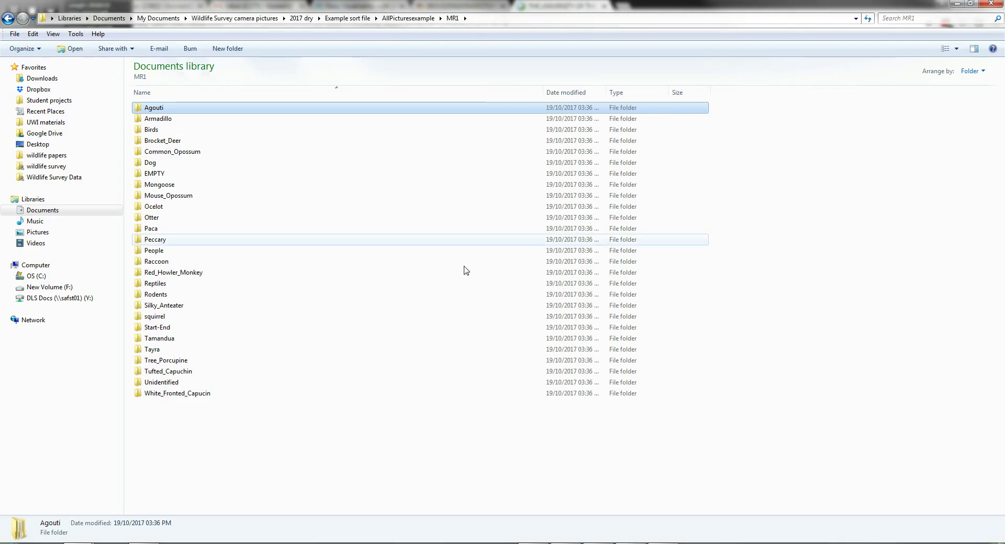
{"action": "left_click", "coordinate": [410, 22]}
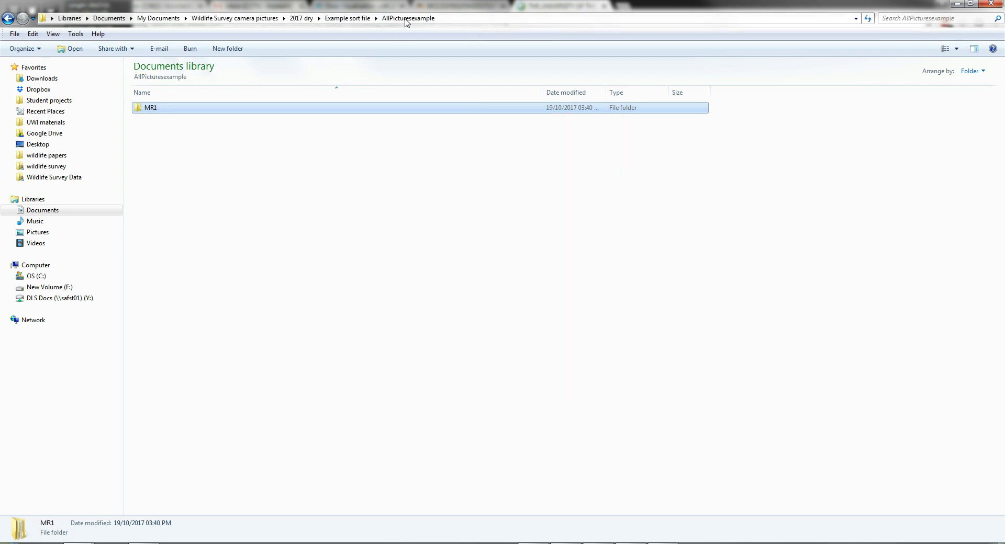
{"action": "left_click", "coordinate": [350, 19]}
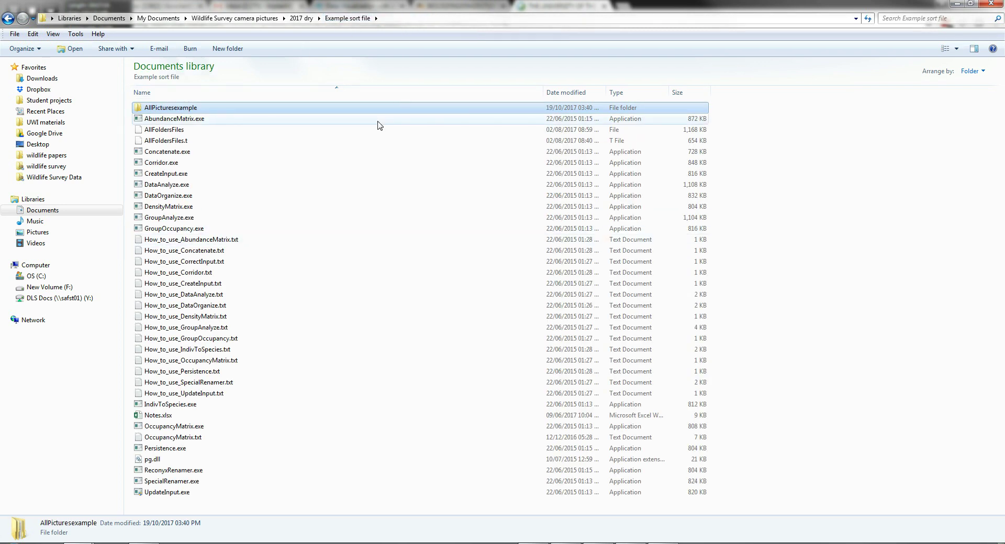